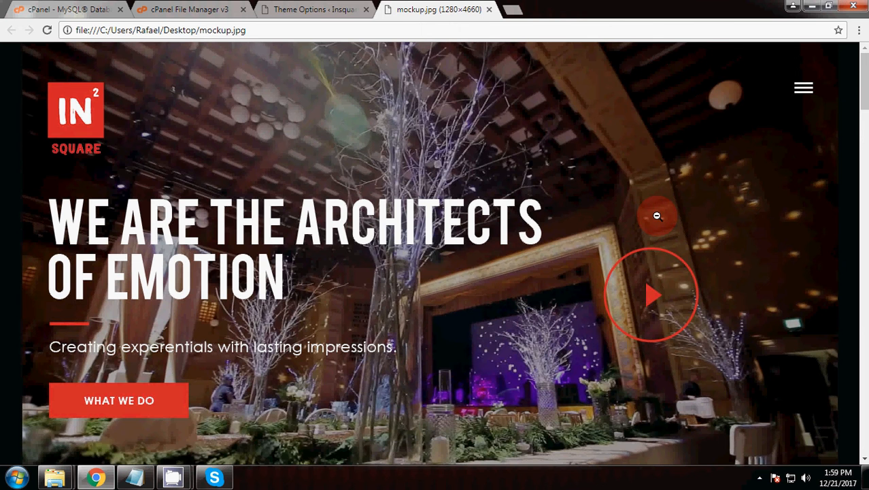
# - Save the Avada theme options and open the live Insquare site in a new tab
pyautogui.click(329, 7)
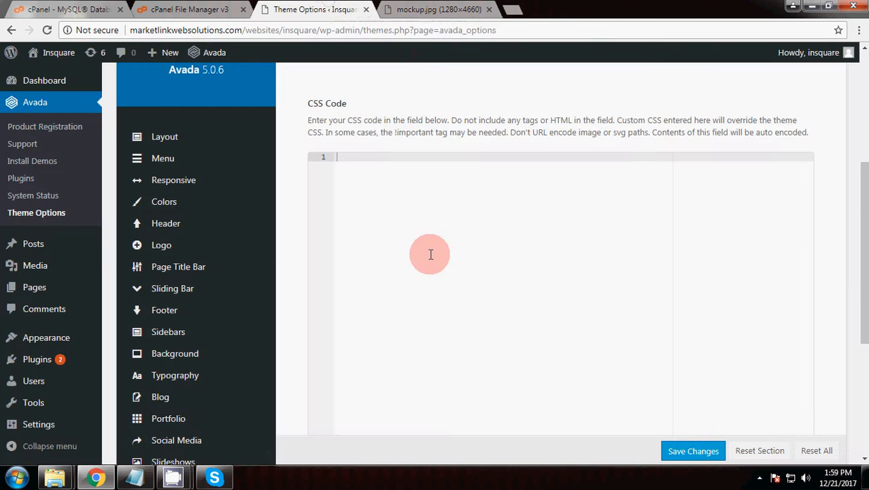
pyautogui.click(693, 450)
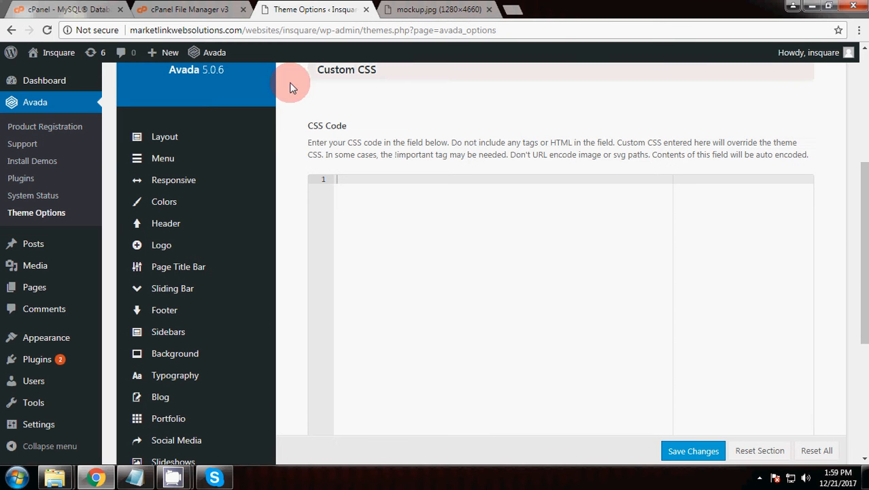
pyautogui.rightClick(63, 61)
pyautogui.click(425, 104)
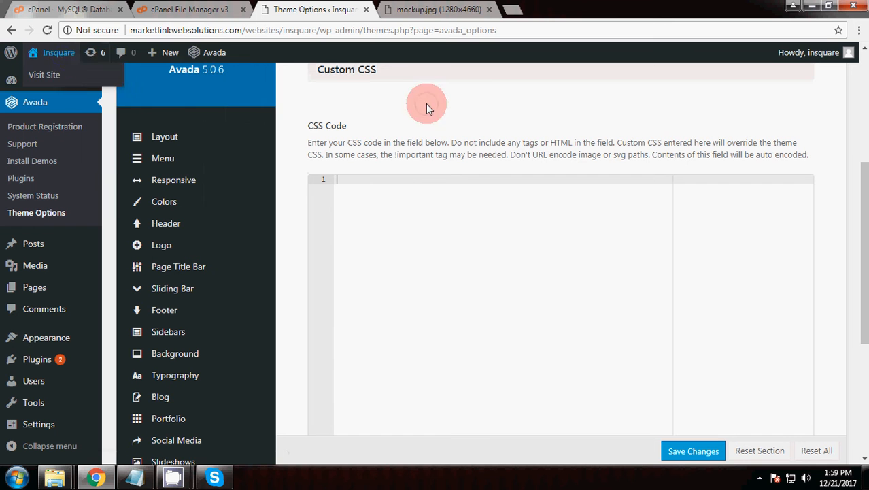
pyautogui.moveTo(72, 57)
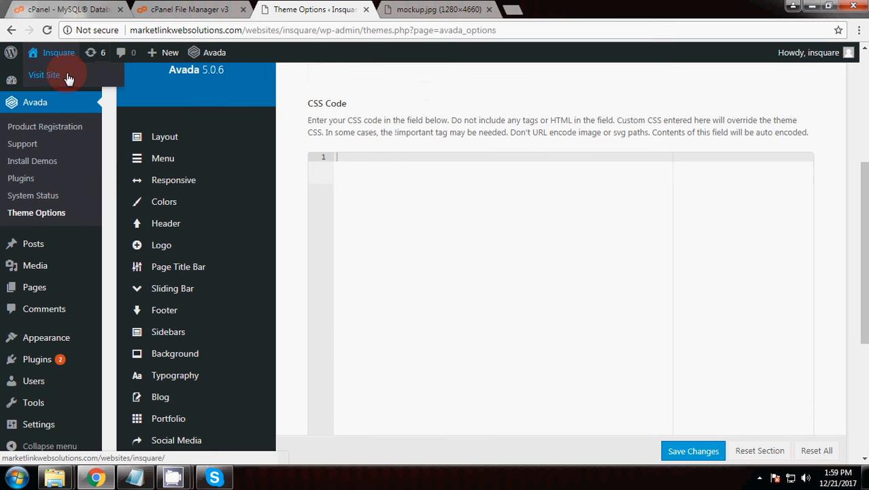
pyautogui.rightClick(69, 79)
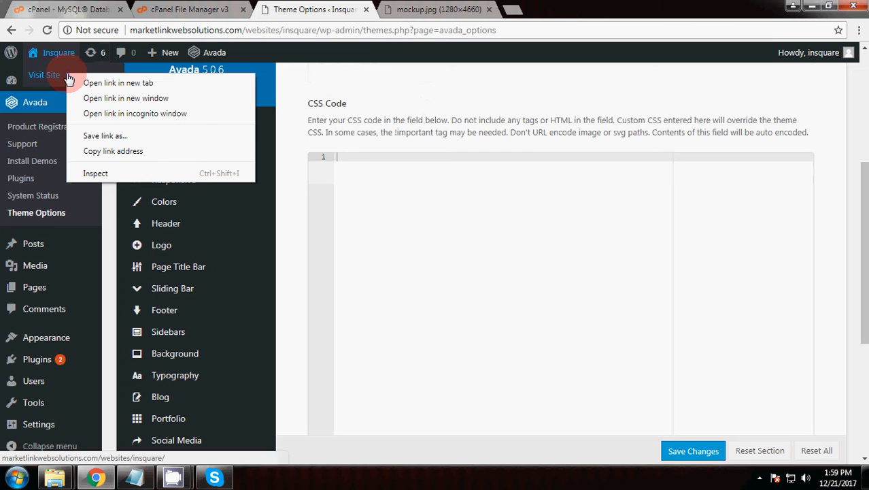
pyautogui.click(109, 88)
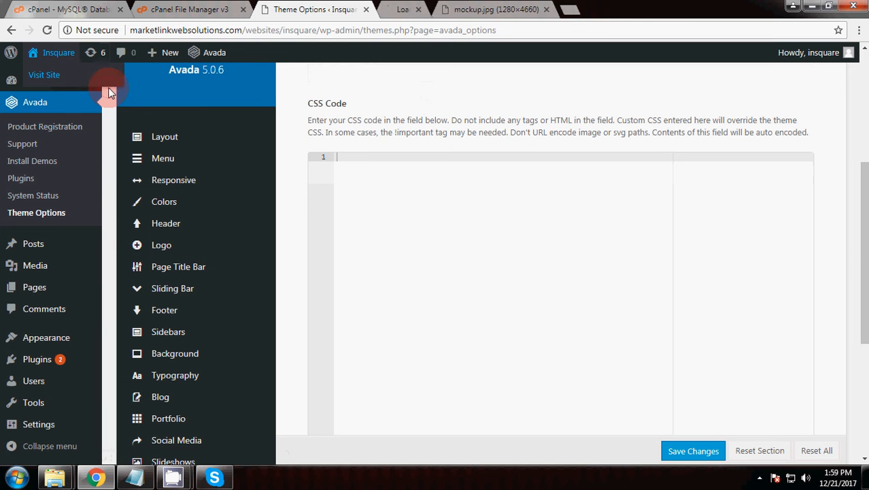
pyautogui.click(411, 9)
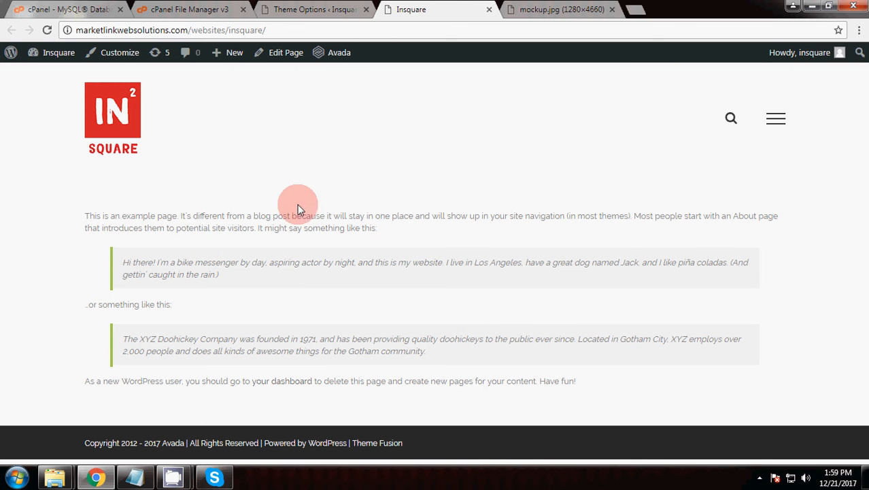
# - Review the example text on the live front page and open that page for editing
pyautogui.moveTo(74, 210)
pyautogui.mouseDown()
pyautogui.moveTo(429, 343)
pyautogui.moveTo(612, 378)
pyautogui.moveTo(93, 227)
pyautogui.moveTo(82, 212)
pyautogui.mouseUp()
pyautogui.click(613, 386)
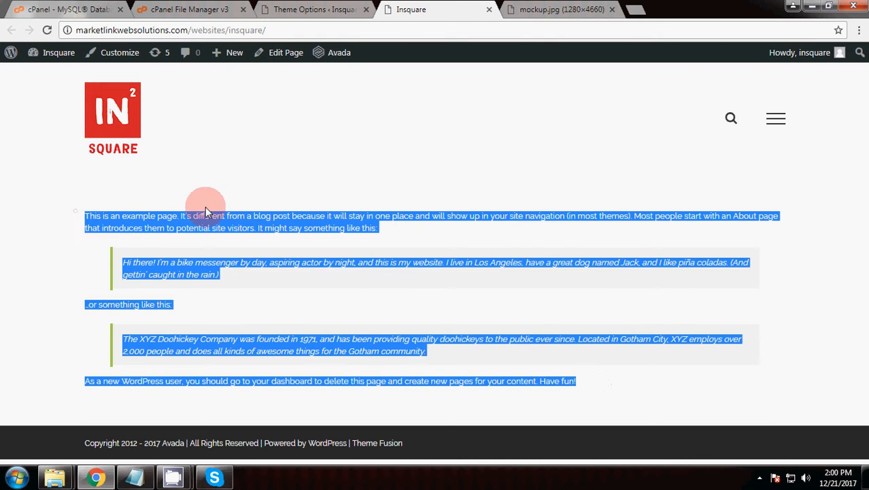
pyautogui.click(294, 204)
pyautogui.click(81, 218)
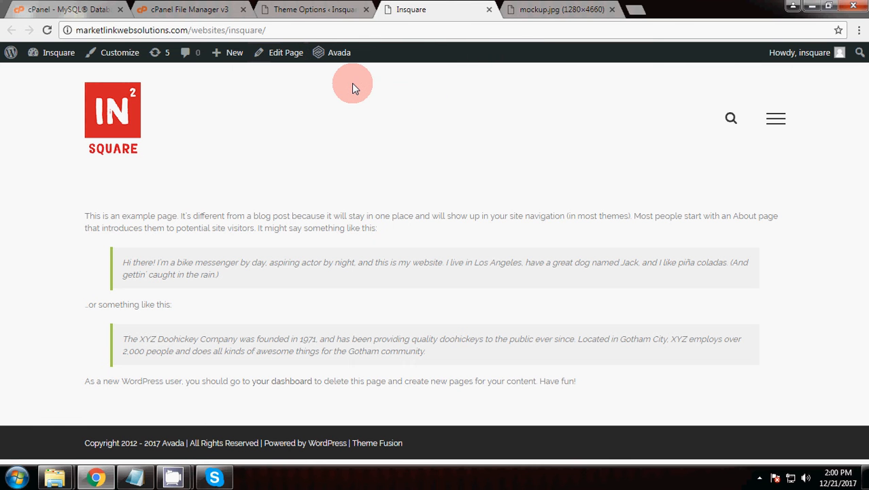
pyautogui.click(276, 63)
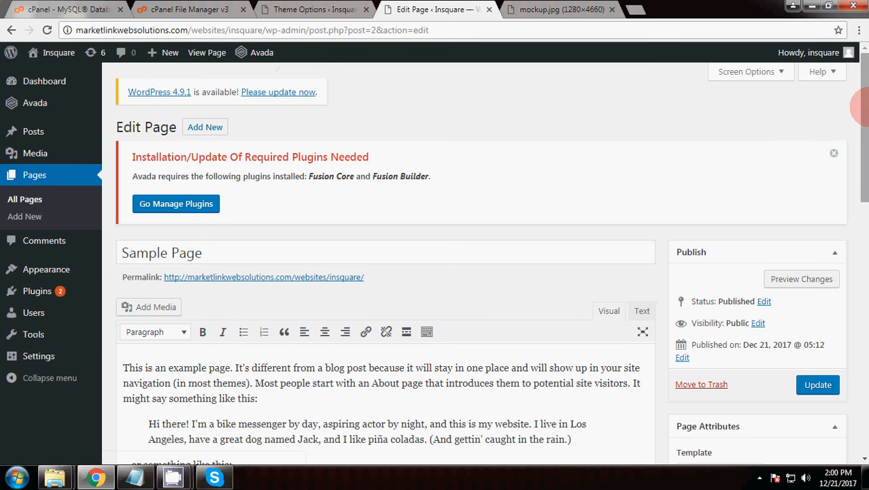
# - Make all of the Sample Page's example text bold and italic, and delete it from the page body
pyautogui.moveTo(865, 111); pyautogui.dragTo(867, 168)
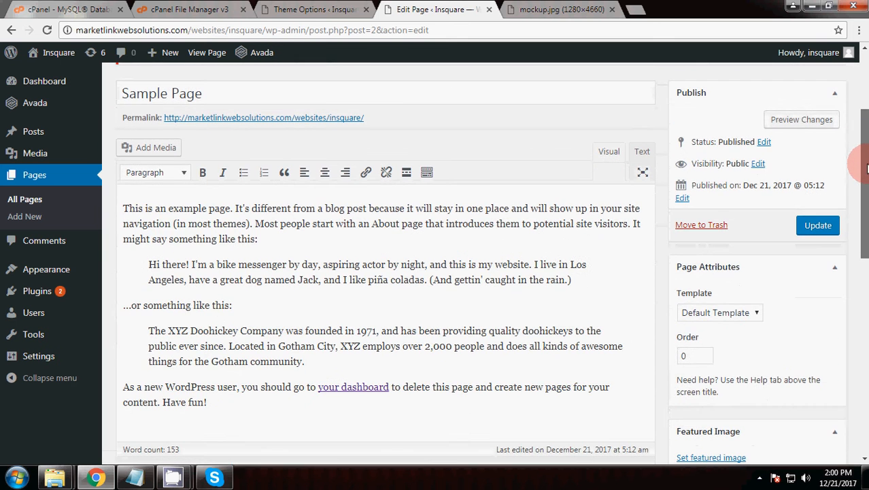
pyautogui.click(501, 264)
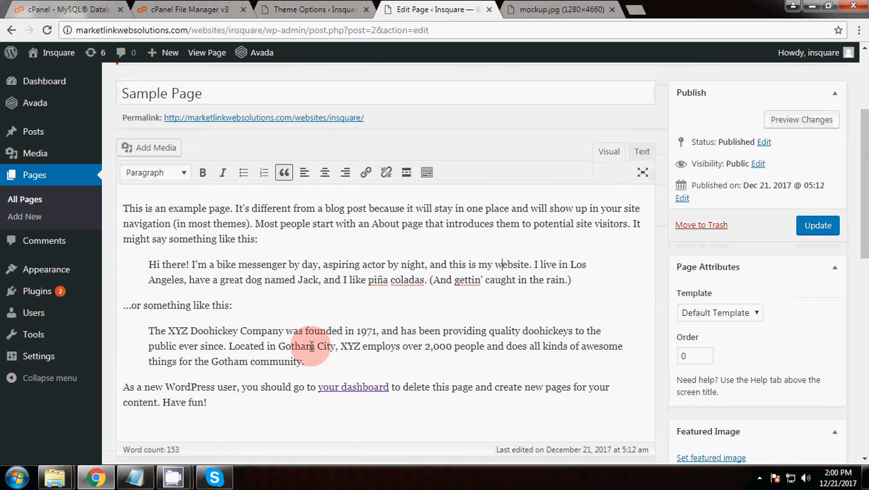
pyautogui.moveTo(249, 404); pyautogui.dragTo(113, 189)
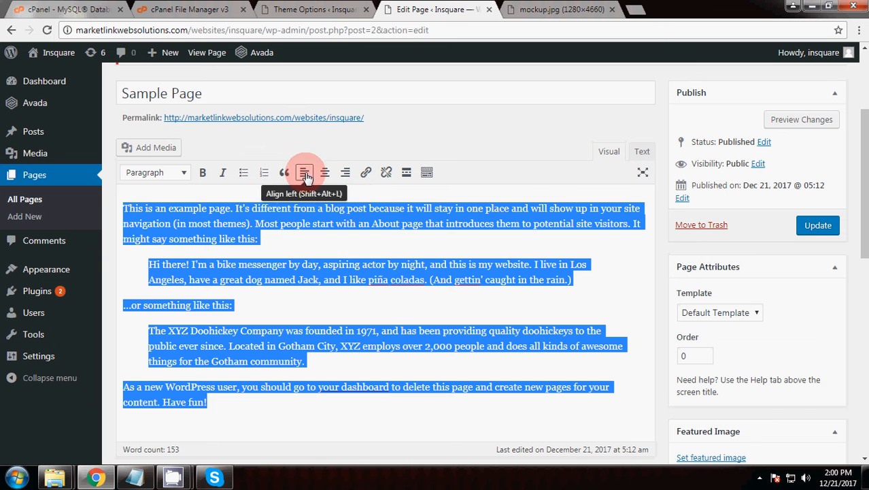
pyautogui.click(202, 174)
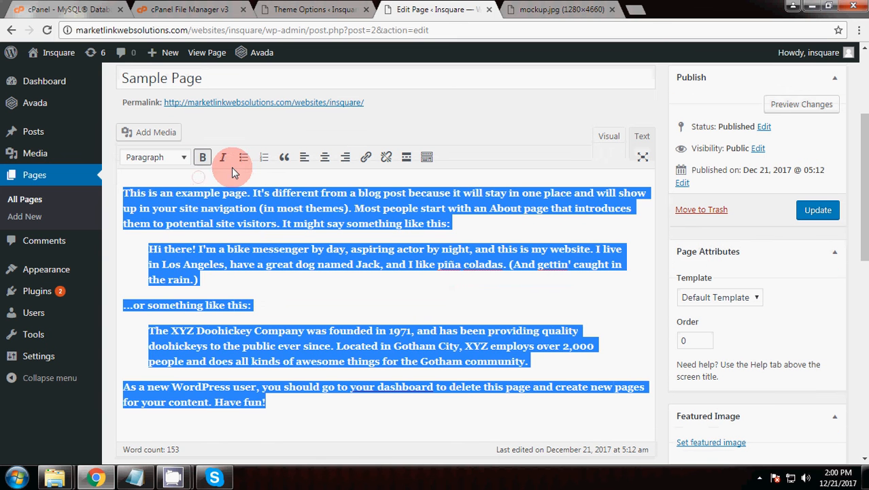
pyautogui.click(225, 162)
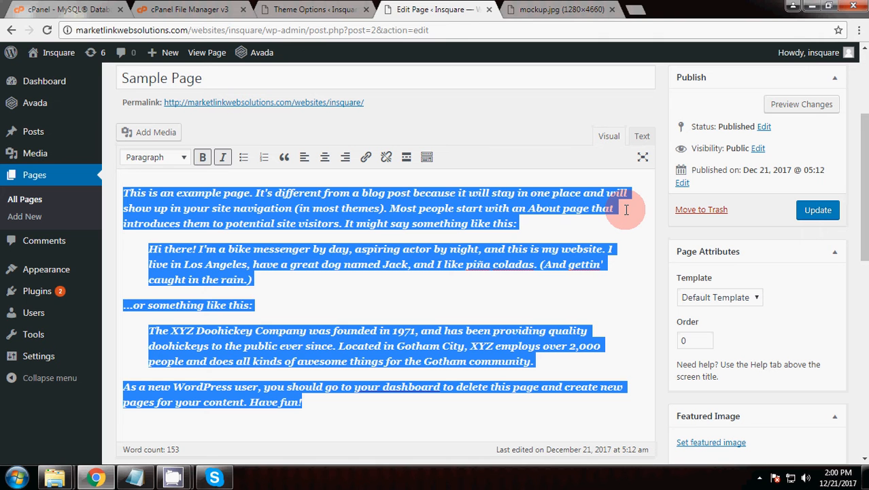
pyautogui.press('BackSpace')
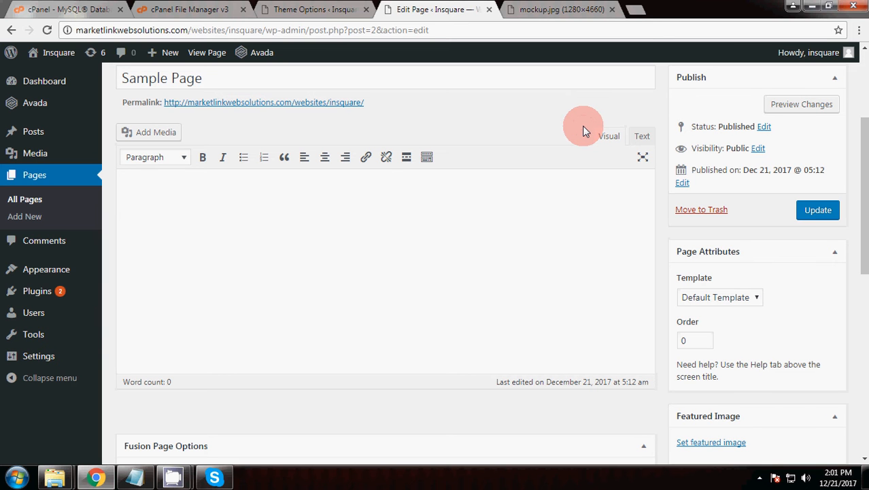
# - Activate the WPBakery Visual Composer plugin from the installed plugins list in a separate tab and close that tab
pyautogui.moveTo(40, 301)
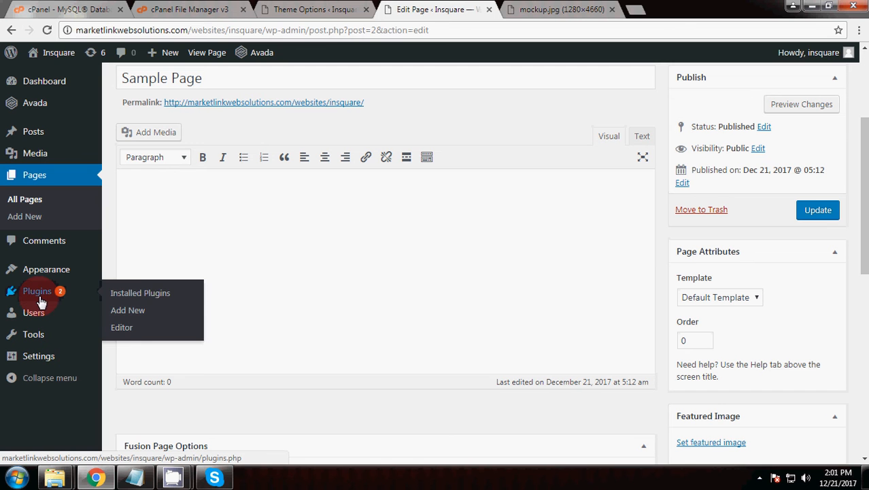
pyautogui.rightClick(202, 298)
pyautogui.click(221, 306)
pyautogui.click(569, 6)
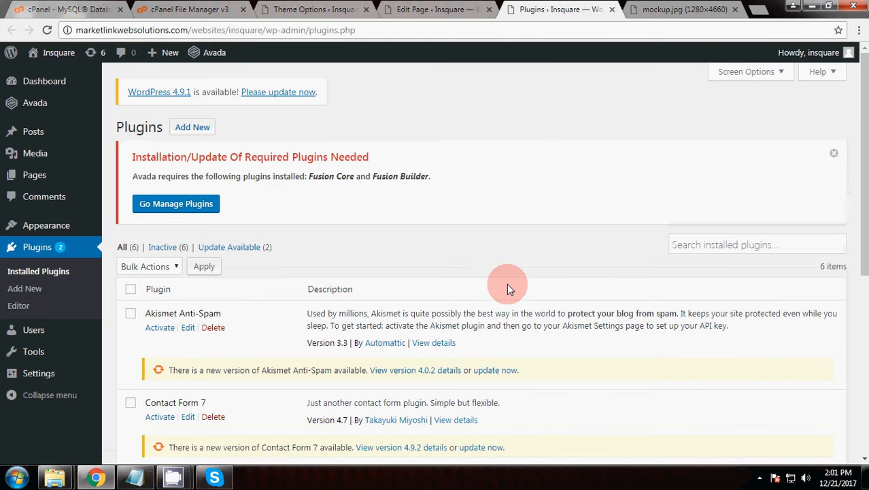
pyautogui.moveTo(862, 146); pyautogui.dragTo(866, 338)
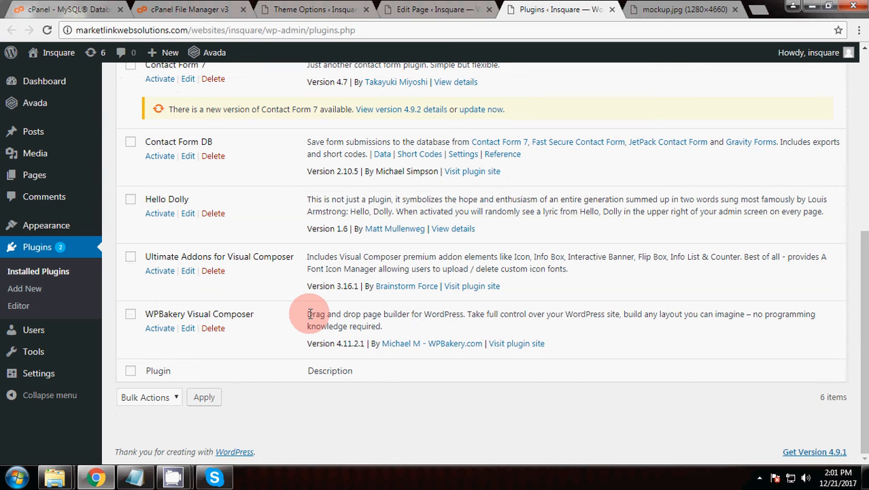
pyautogui.click(168, 328)
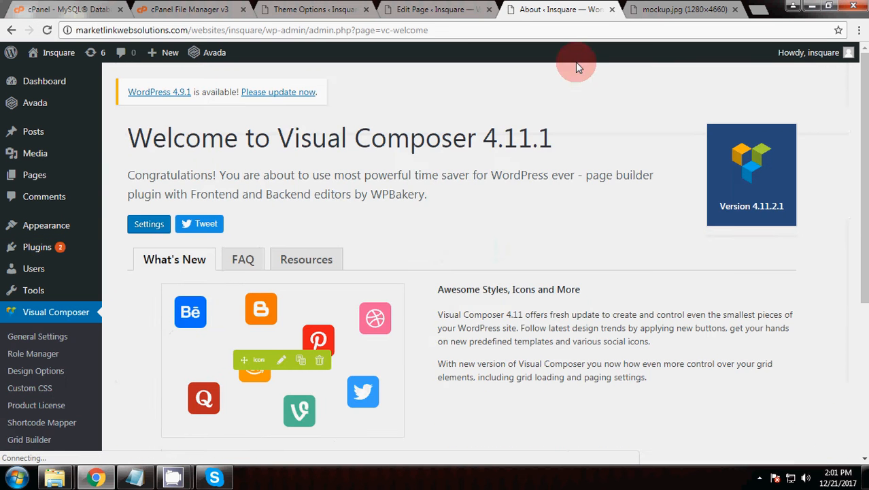
pyautogui.click(612, 10)
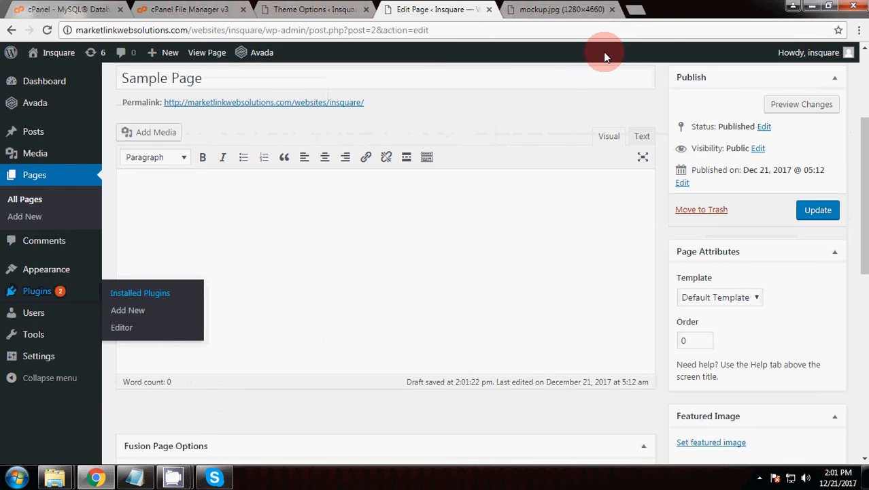
# - Update the emptied Sample Page and switch it to Visual Composer's backend editor
pyautogui.click(556, 95)
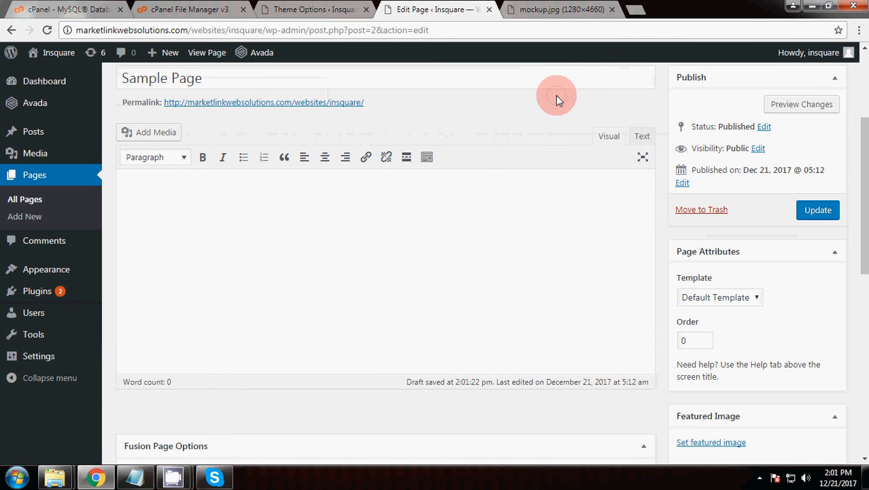
pyautogui.click(815, 212)
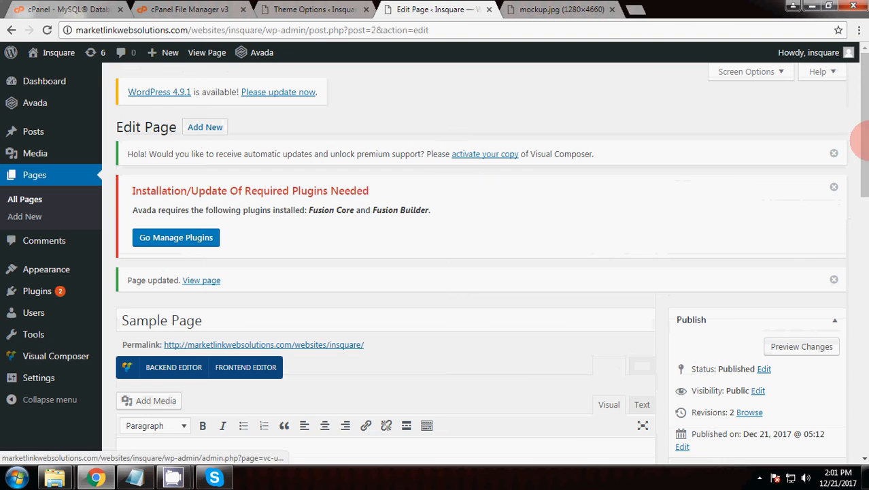
pyautogui.scroll(-2, 865, 194)
pyautogui.scroll(-1, 865, 194)
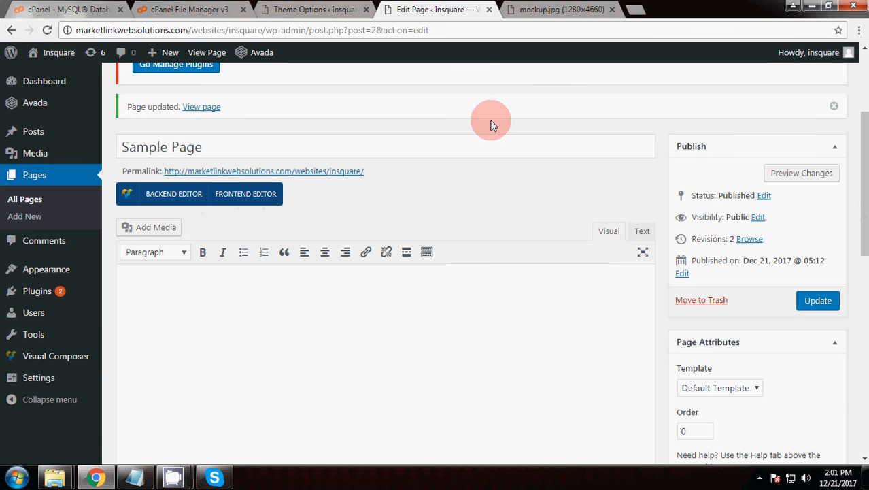
pyautogui.click(189, 197)
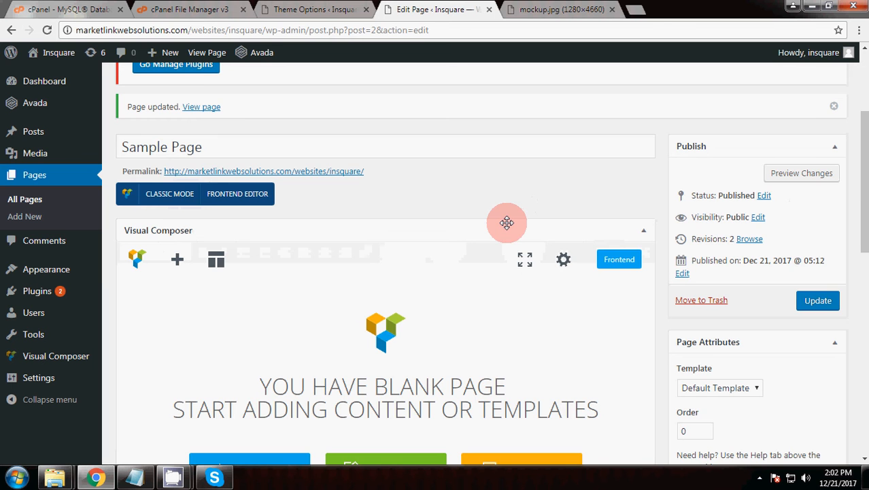
pyautogui.moveTo(863, 204); pyautogui.dragTo(864, 234)
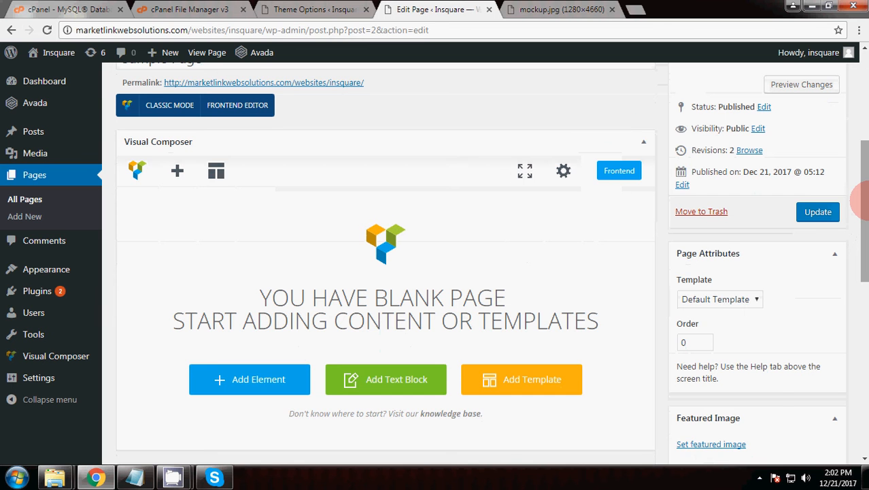
pyautogui.moveTo(862, 204); pyautogui.dragTo(861, 183)
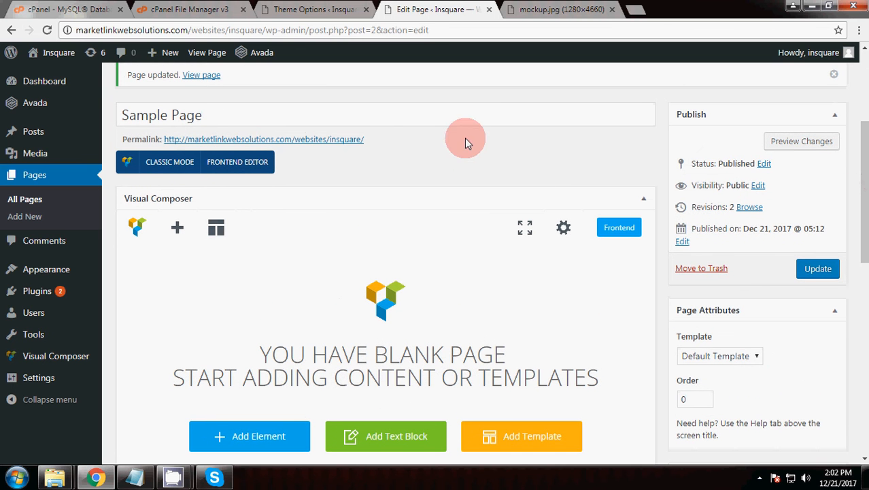
# - Preview the blank page in a new tab and return to the Sample Page editor
pyautogui.click(797, 141)
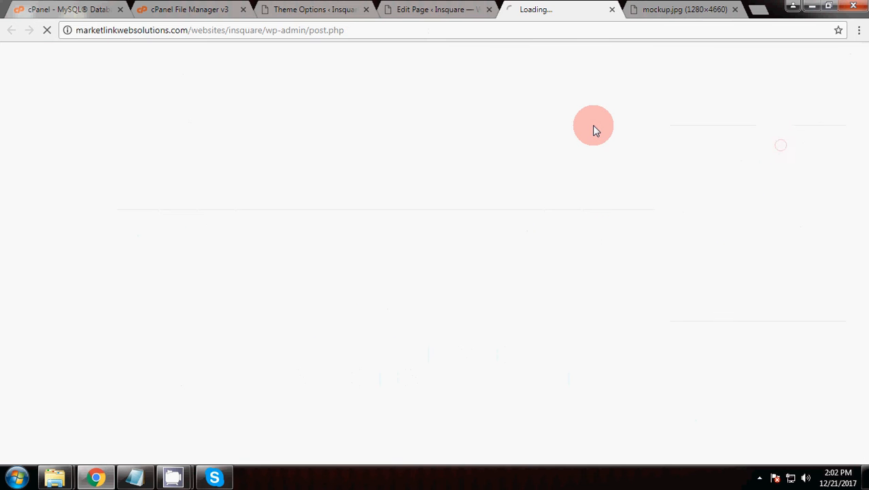
pyautogui.click(452, 11)
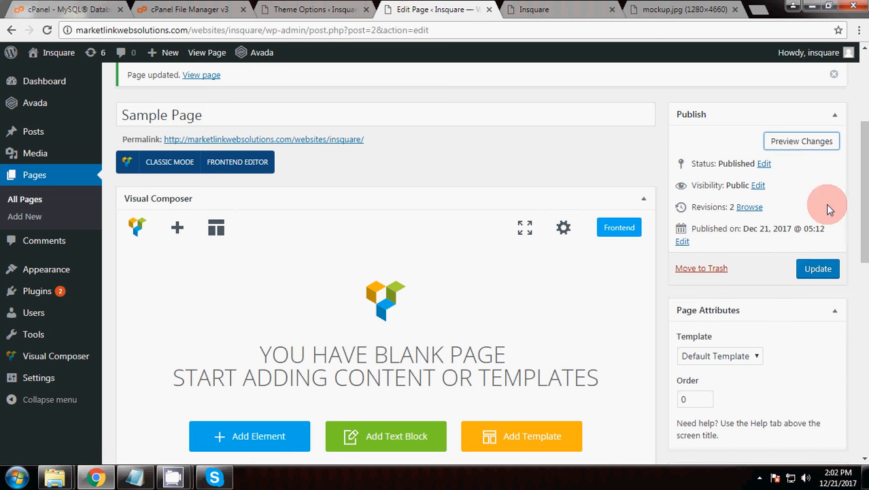
pyautogui.click(781, 147)
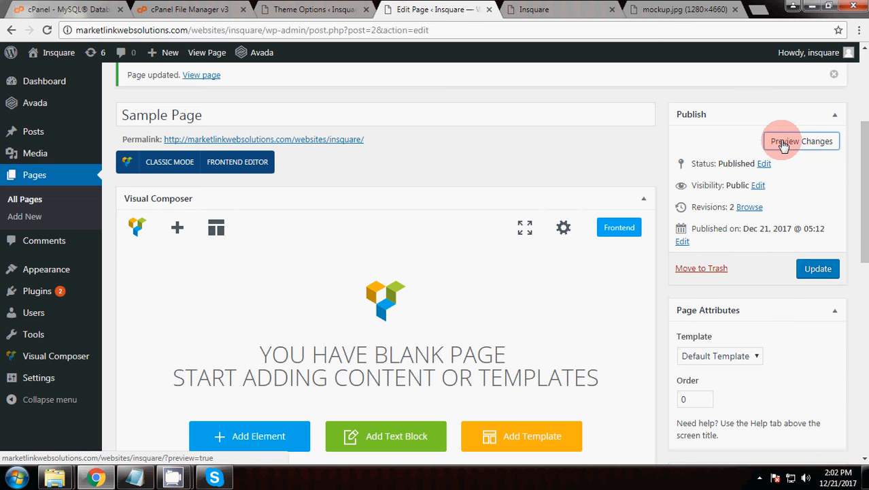
pyautogui.scroll(-1, 861, 238)
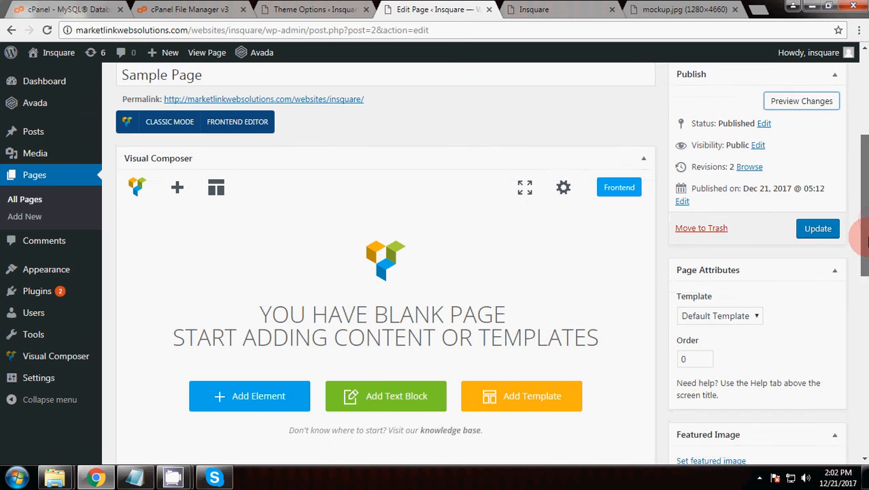
pyautogui.scroll(2, 863, 201)
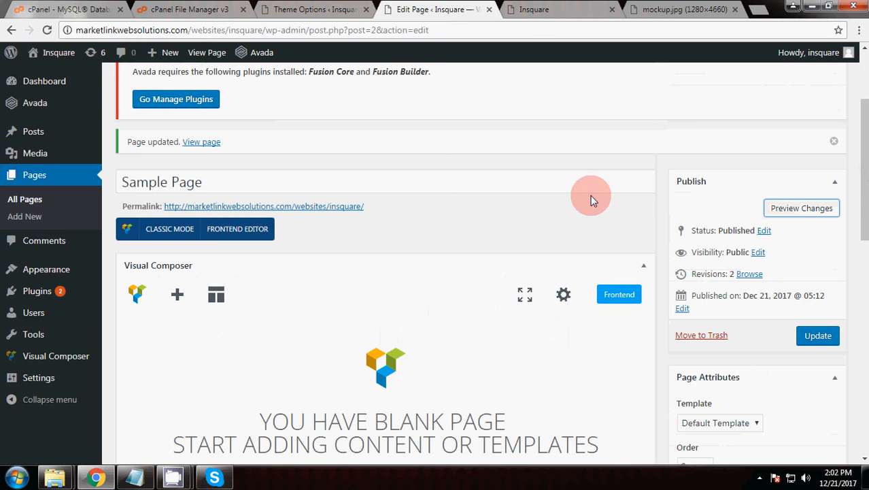
pyautogui.click(535, 7)
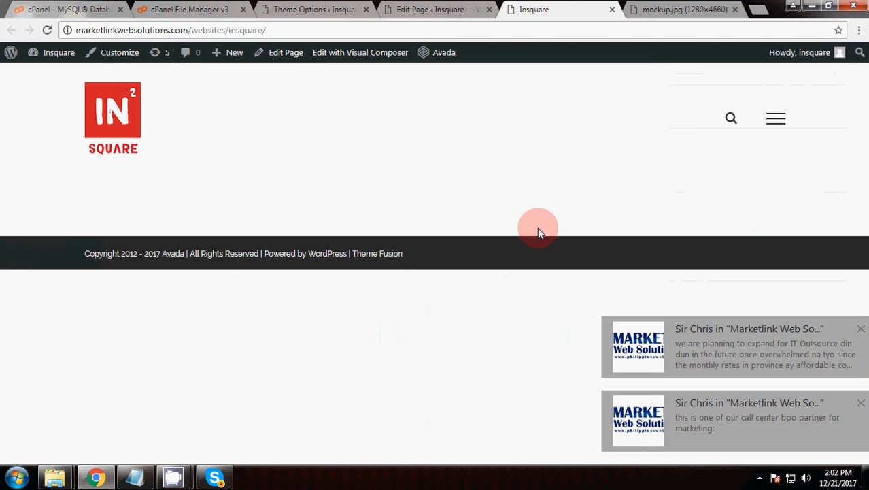
pyautogui.click(324, 30)
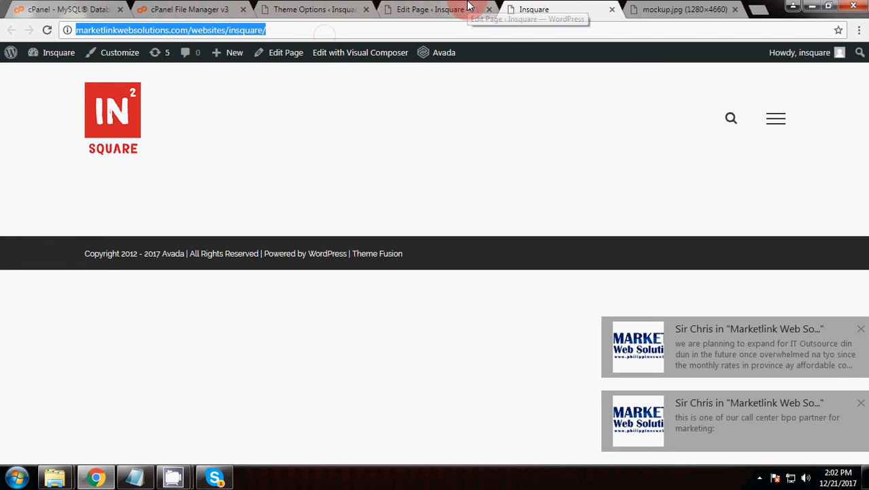
pyautogui.click(468, 7)
pyautogui.scroll(-2, 817, 232)
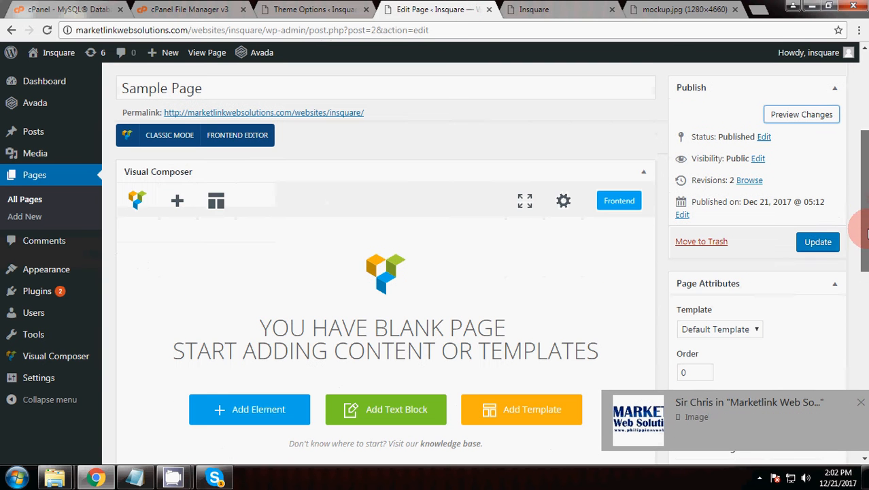
# - Update the Sample Page again, check the mockup image, and return to the page editor, closing the Theme Options tab
pyautogui.click(820, 243)
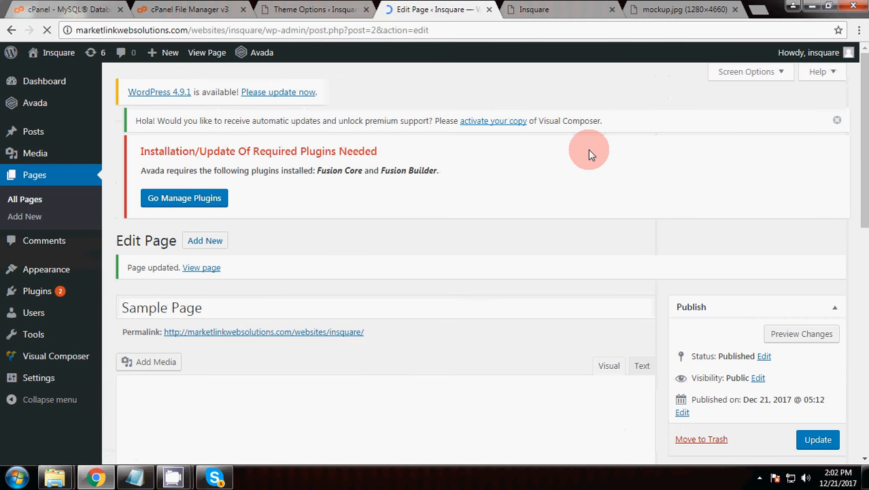
pyautogui.click(676, 7)
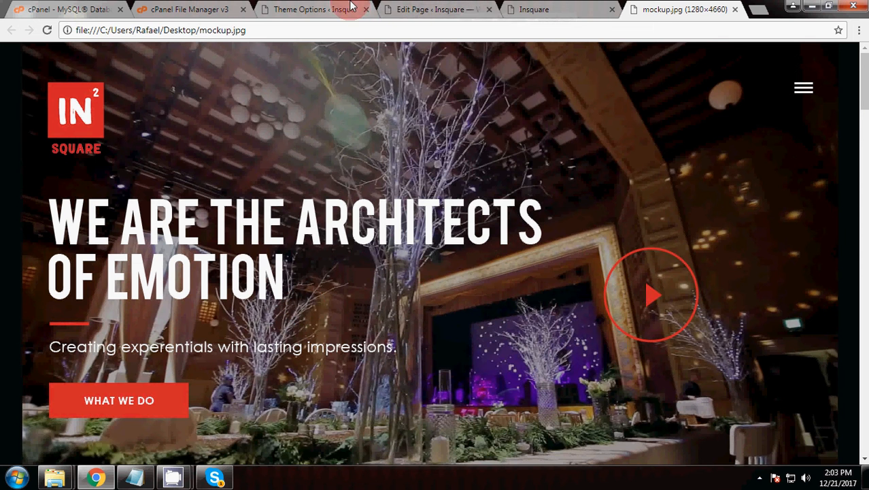
pyautogui.click(430, 7)
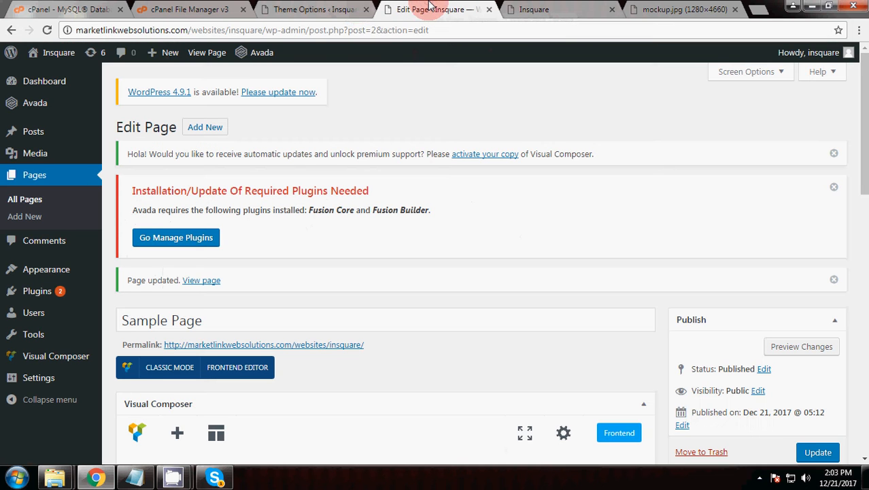
pyautogui.click(366, 9)
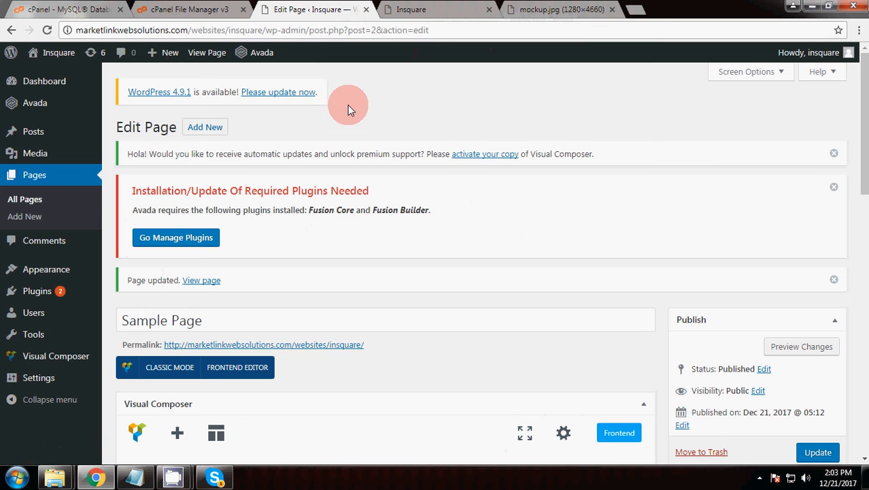
# - Open Avada's Plugins page in a new browser tab and switch to it
pyautogui.moveTo(276, 59)
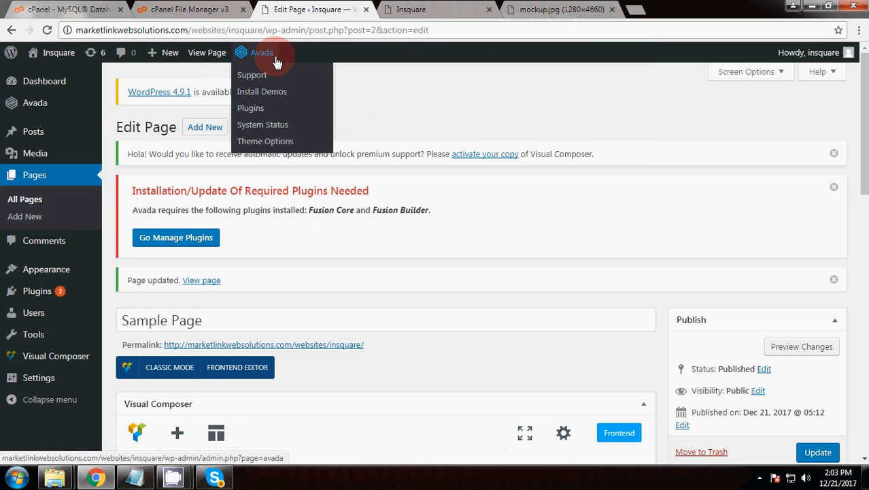
pyautogui.moveTo(85, 107)
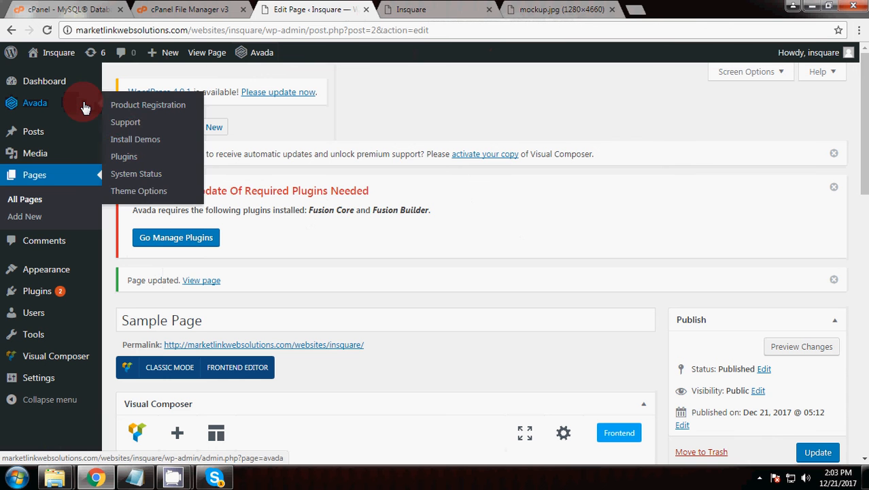
pyautogui.rightClick(163, 162)
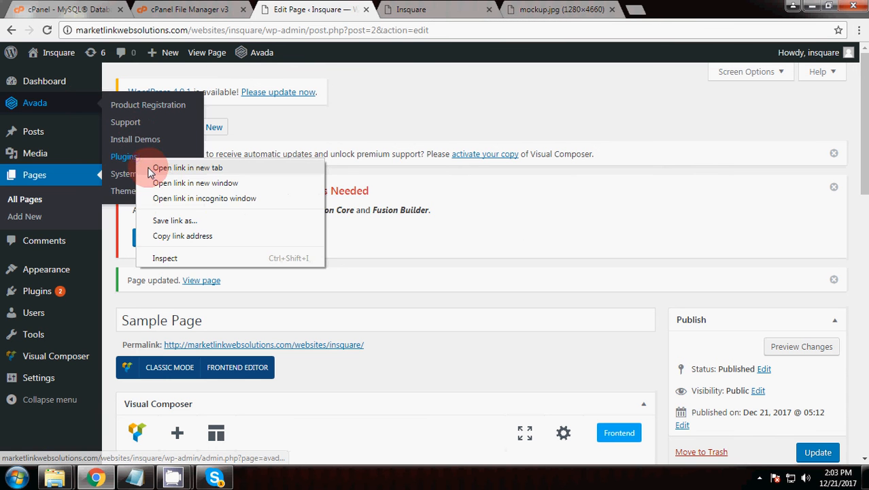
pyautogui.click(211, 169)
pyautogui.click(446, 6)
pyautogui.click(550, 8)
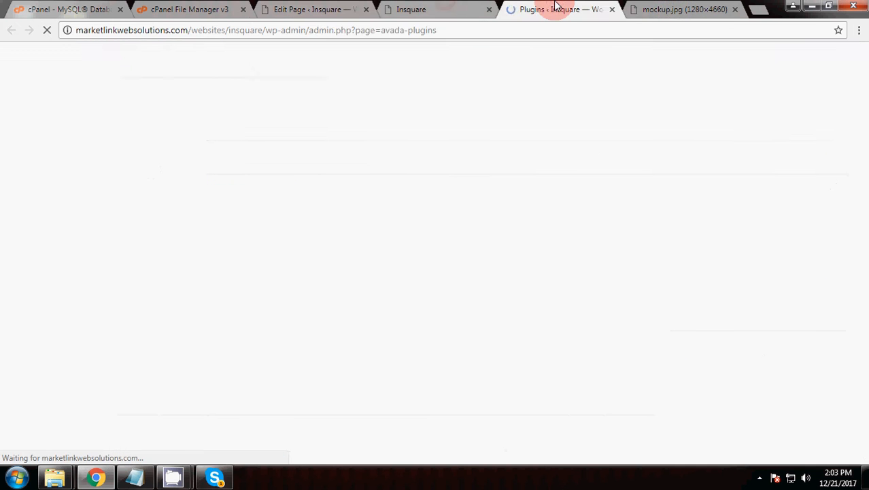
# - Install the Slider Revolution plugin from Avada's bundled plugins
pyautogui.scroll(-6, 500, 179)
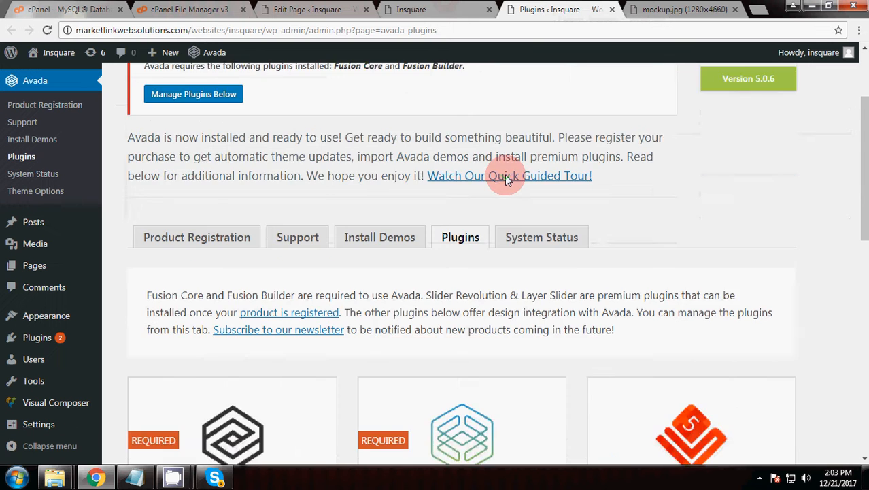
pyautogui.scroll(-2, 507, 180)
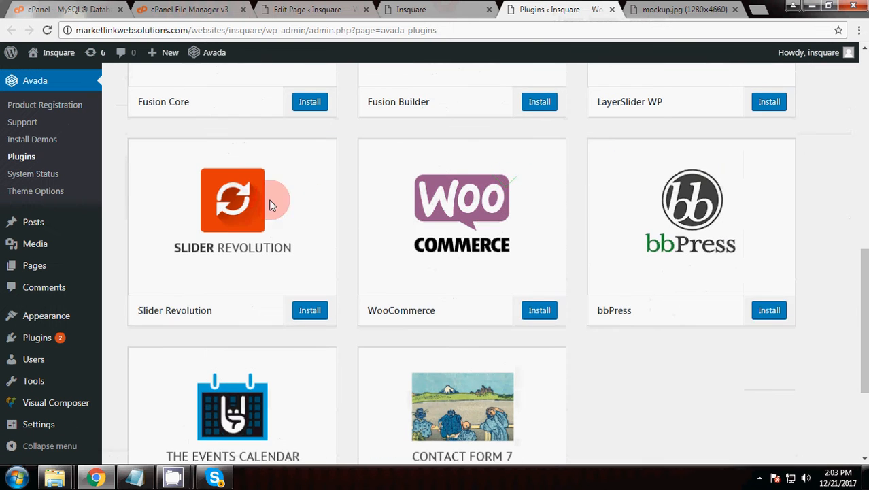
pyautogui.click(301, 318)
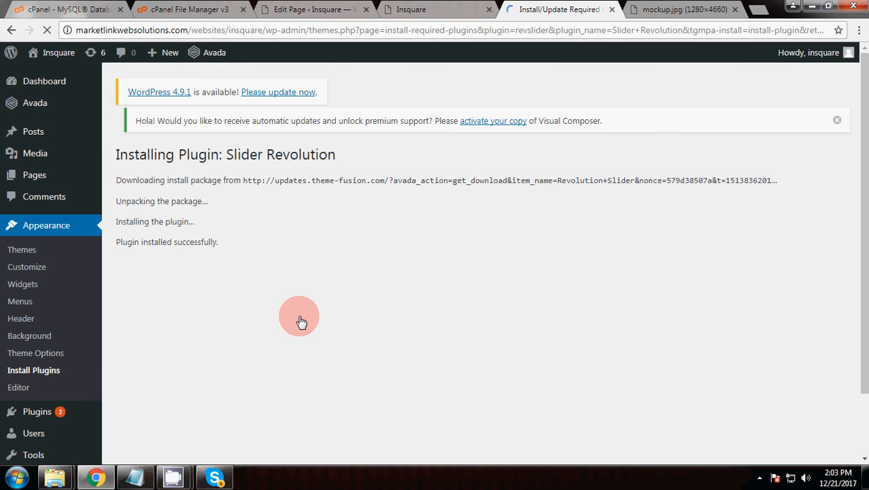
pyautogui.moveTo(208, 243); pyautogui.dragTo(125, 243)
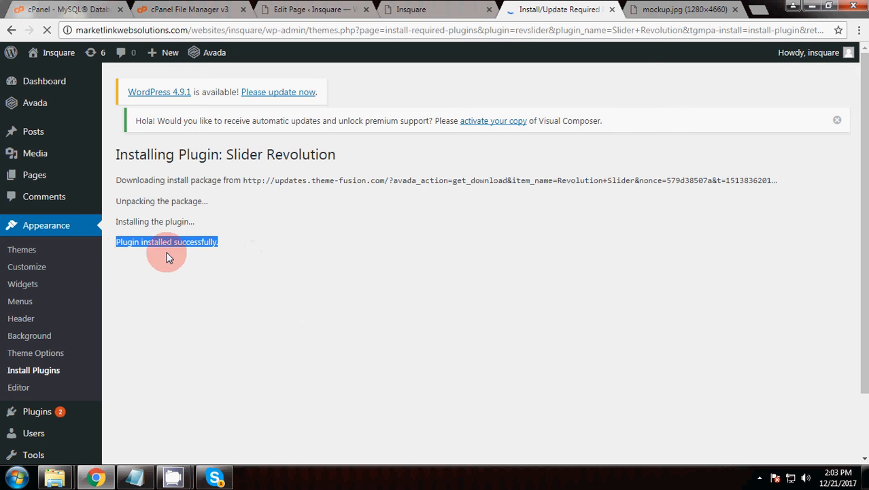
pyautogui.scroll(-1, 204, 313)
# - Activate the Slider Revolution plugin in the list of installed plugins
pyautogui.moveTo(93, 342)
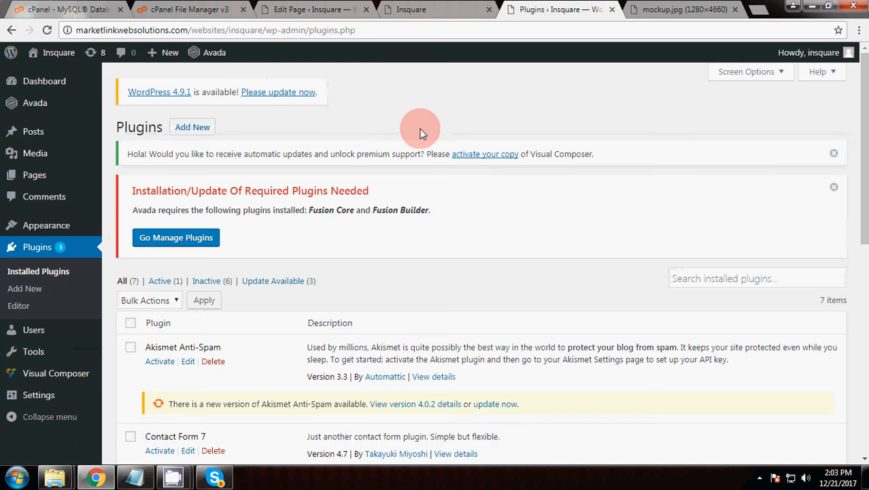
pyautogui.scroll(-4, 419, 133)
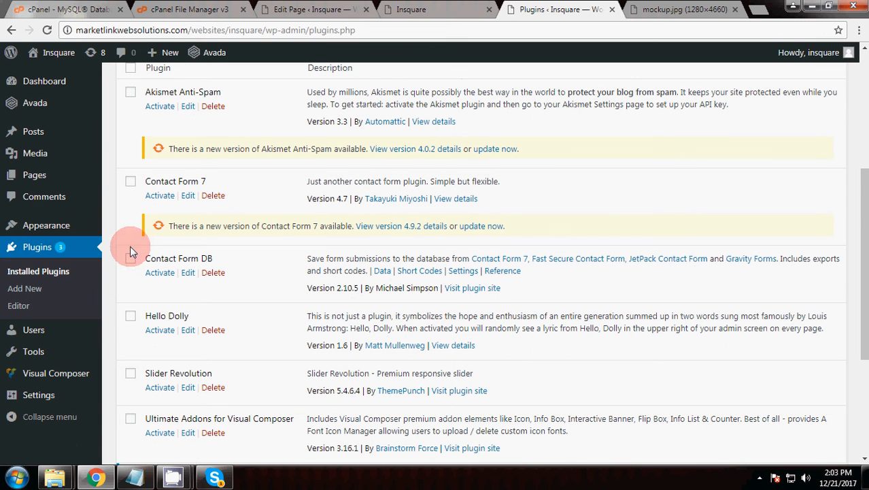
pyautogui.moveTo(867, 202); pyautogui.dragTo(853, 259)
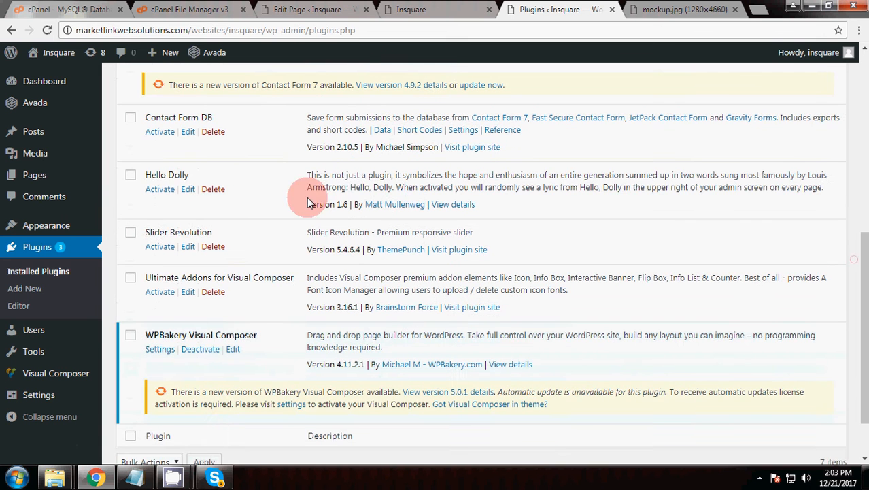
pyautogui.click(160, 247)
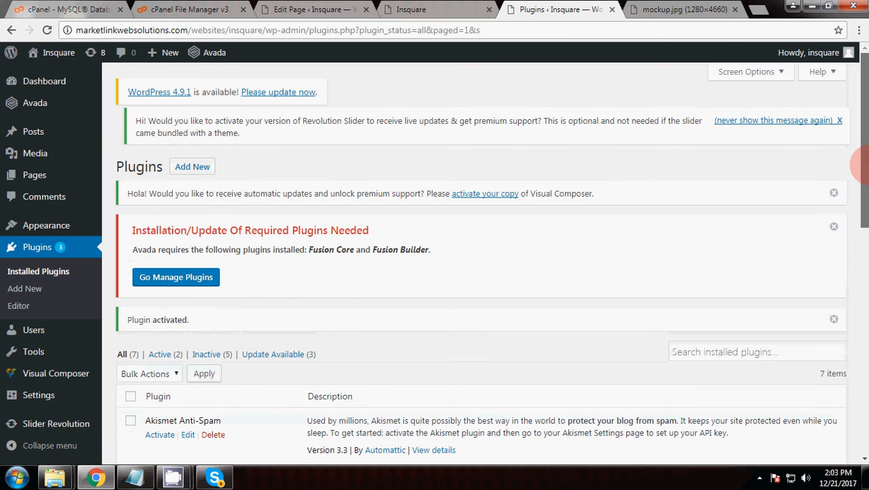
# - Dismiss the required-plugins notice and the Visual Composer activation notice on the Plugins page
pyautogui.moveTo(867, 165); pyautogui.dragTo(865, 133)
pyautogui.click(835, 225)
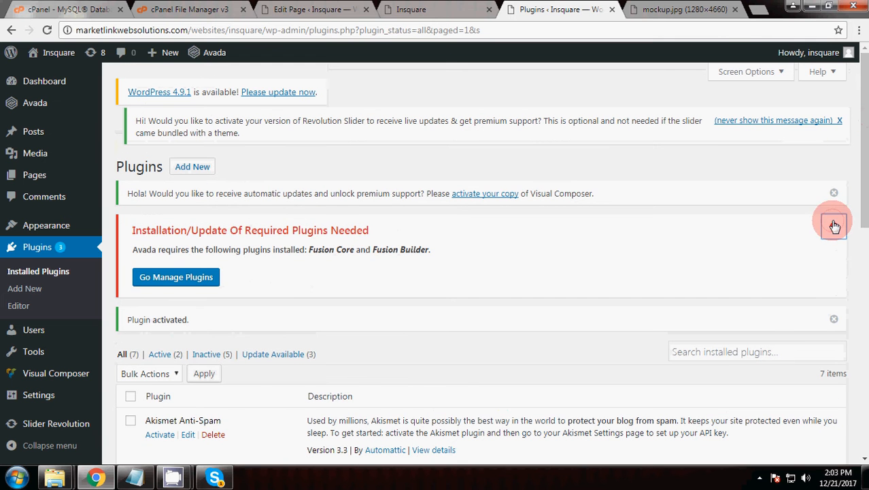
pyautogui.click(834, 194)
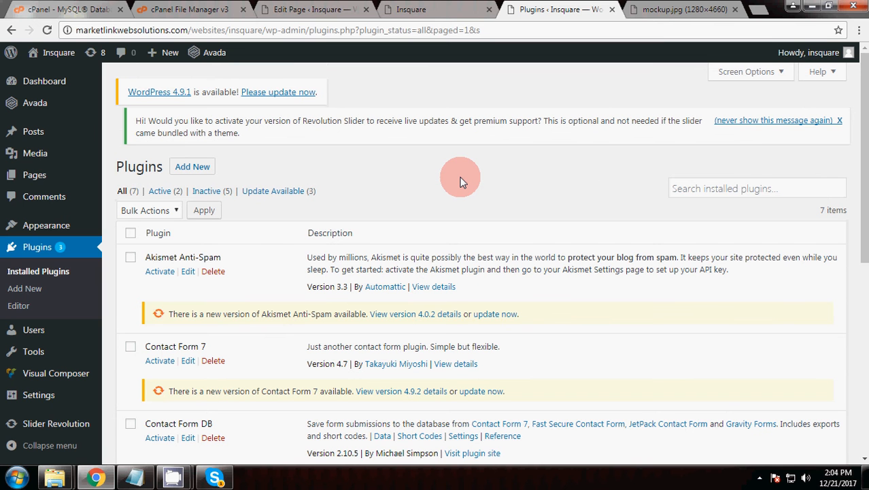
# - Go to the Slider Revolution overview and start a new slider
pyautogui.moveTo(60, 431)
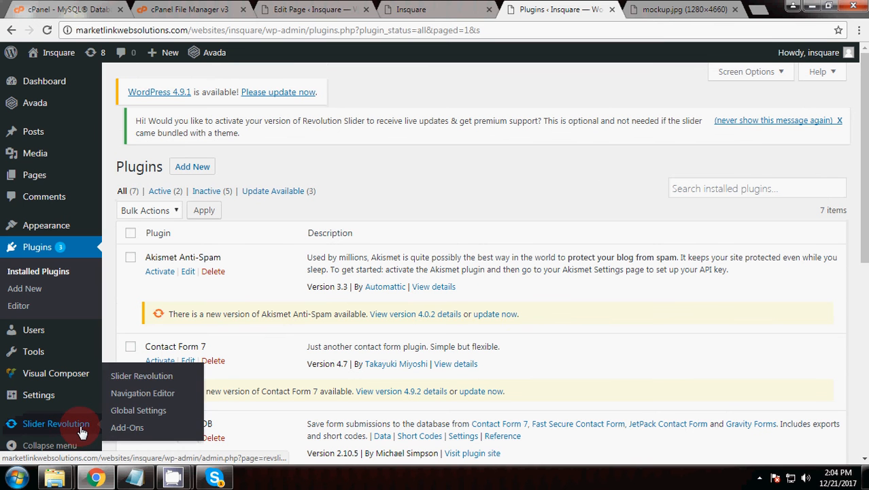
pyautogui.click(81, 432)
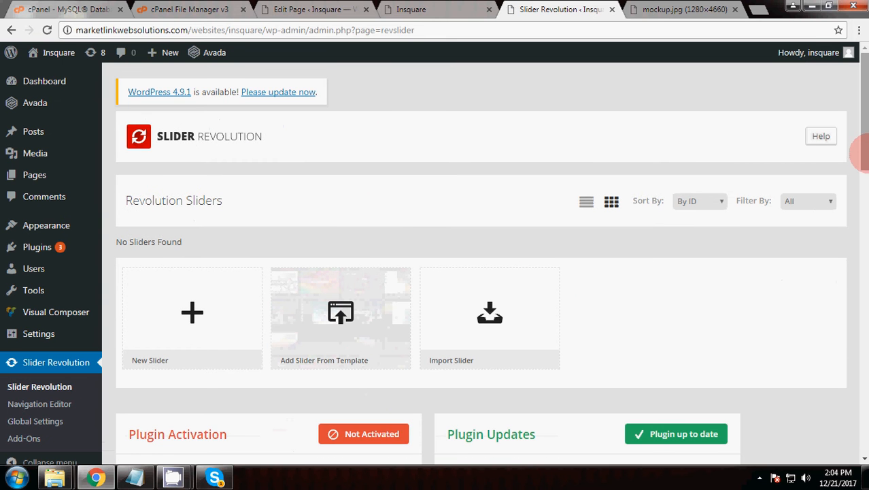
pyautogui.moveTo(867, 130); pyautogui.dragTo(868, 153)
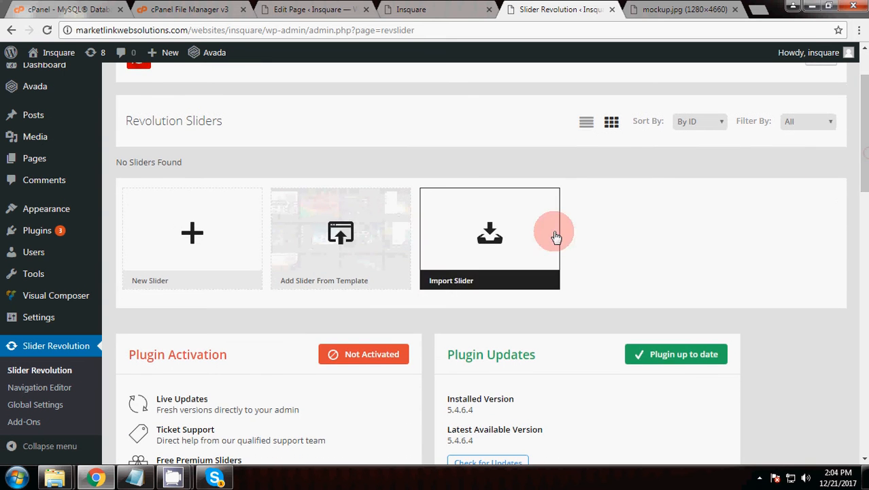
pyautogui.moveTo(43, 478)
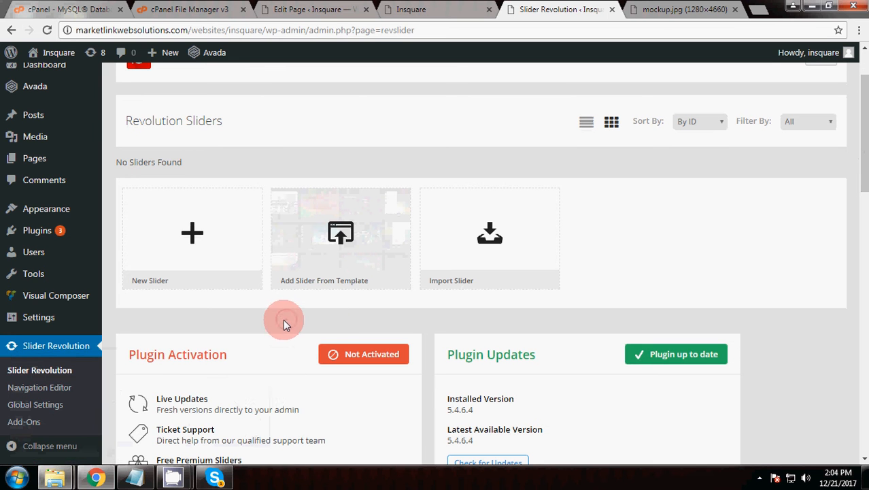
pyautogui.click(236, 251)
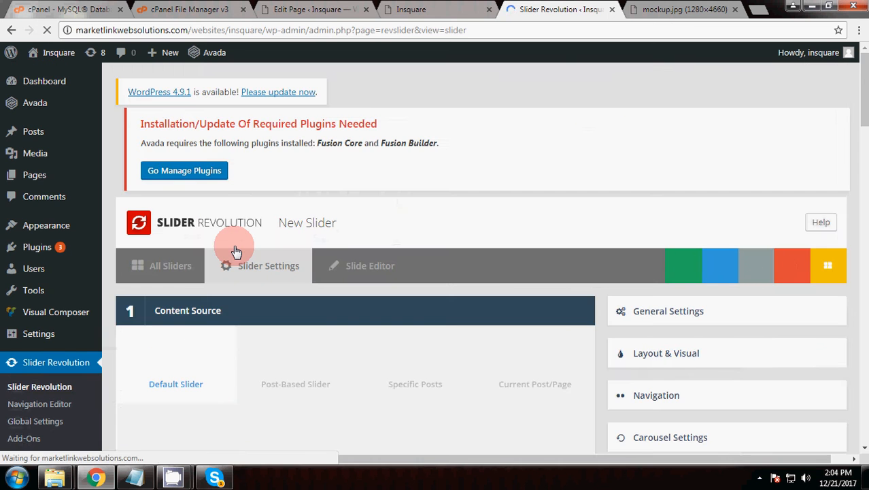
# - Give the new slider the title "main" and the alias "main"
pyautogui.scroll(-5, 233, 248)
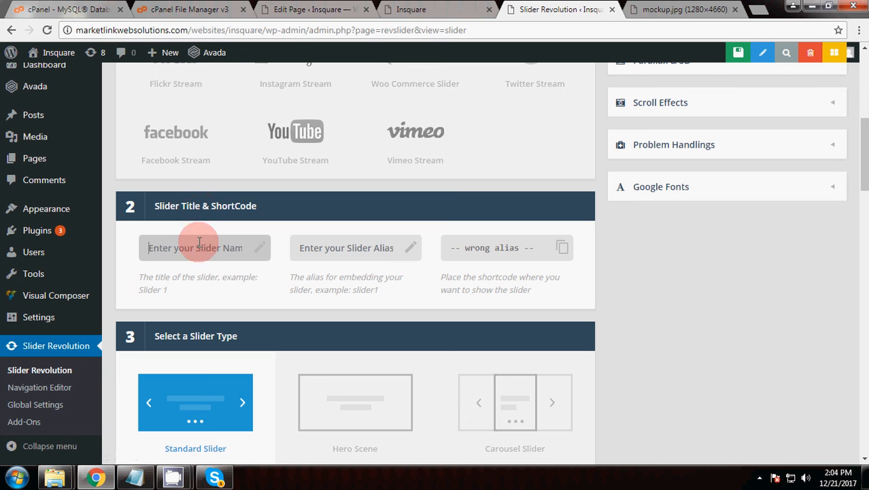
pyautogui.click(382, 256)
pyautogui.click(238, 246)
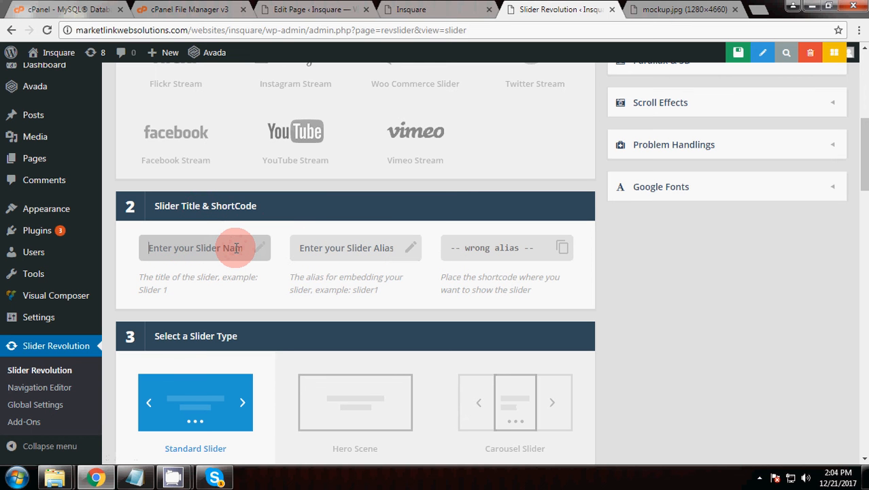
pyautogui.write('main')
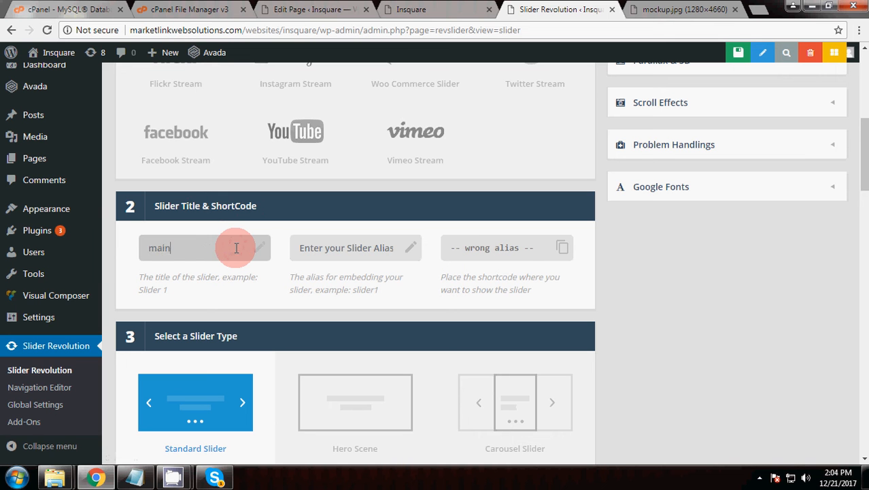
pyautogui.press('Tab')
pyautogui.write('m')
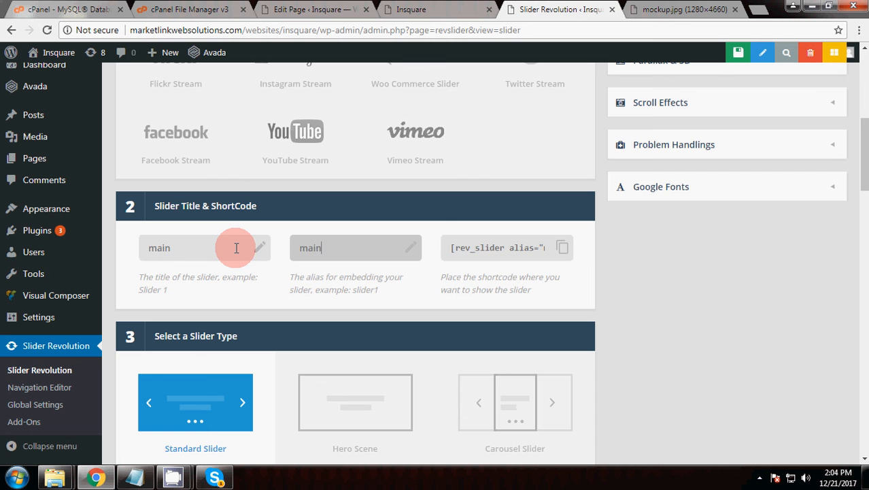
# - Examine the Desktop Large layer grid size in the slider's Slide Layout section and select its height value
pyautogui.moveTo(863, 164); pyautogui.dragTo(857, 248)
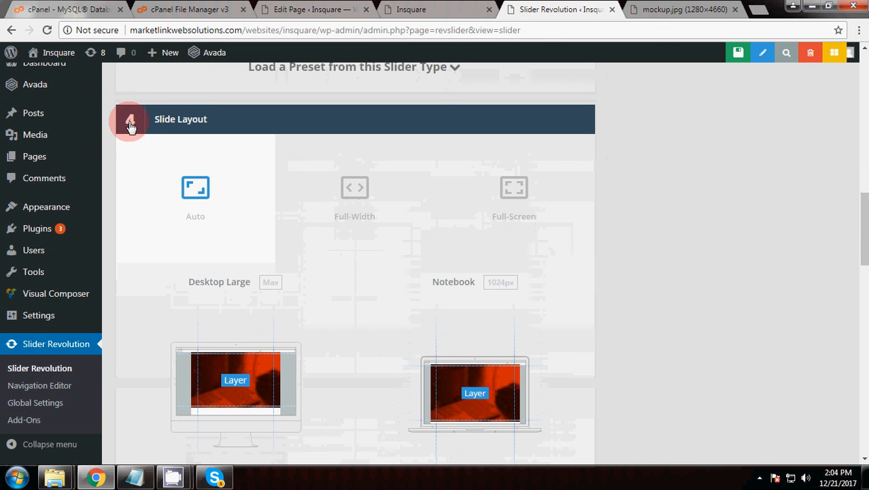
pyautogui.moveTo(860, 228); pyautogui.dragTo(862, 255)
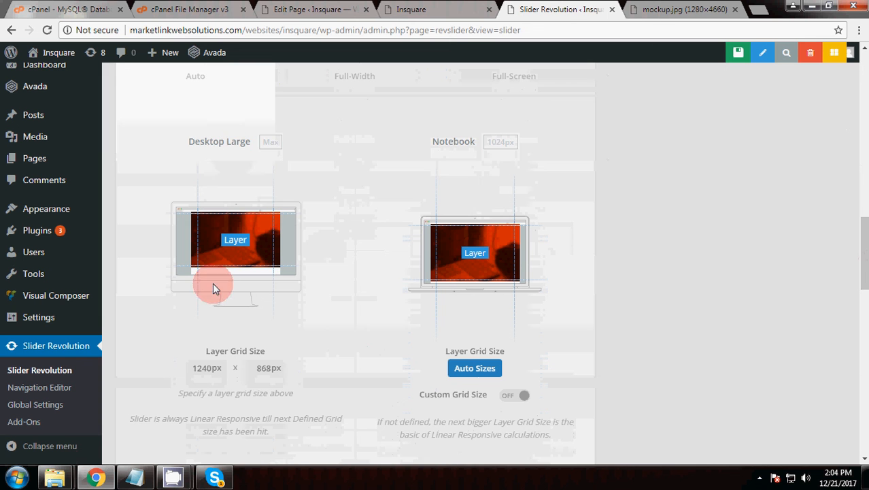
pyautogui.moveTo(190, 368); pyautogui.dragTo(295, 372)
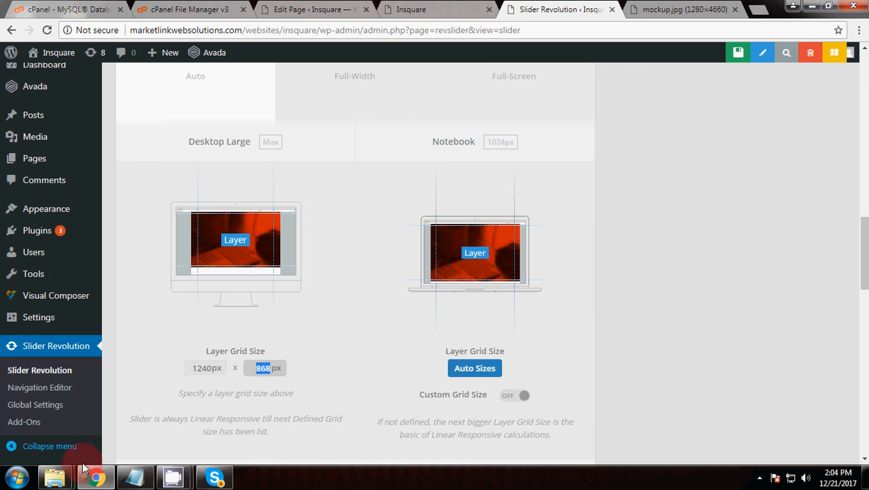
# - Switch to Windows Explorer and select the banner image bg-slider-insquare-temp-1-1024x550 in the Downloads folder
pyautogui.moveTo(71, 472)
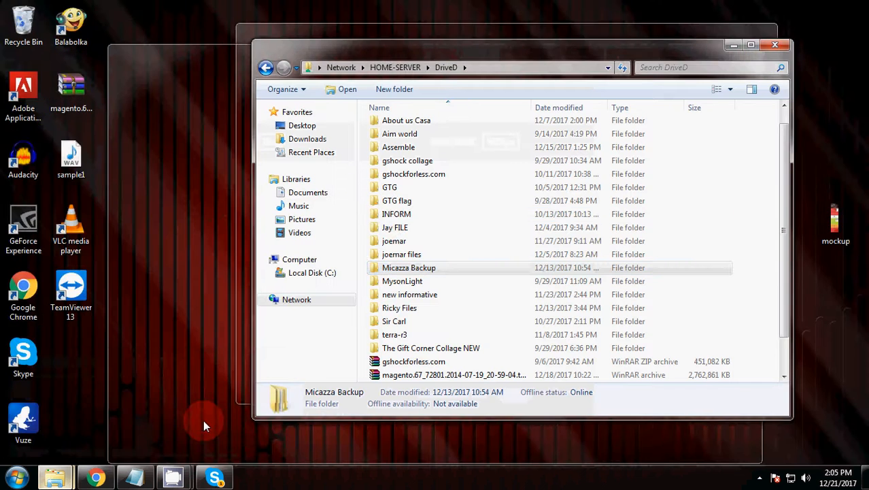
pyautogui.click(203, 420)
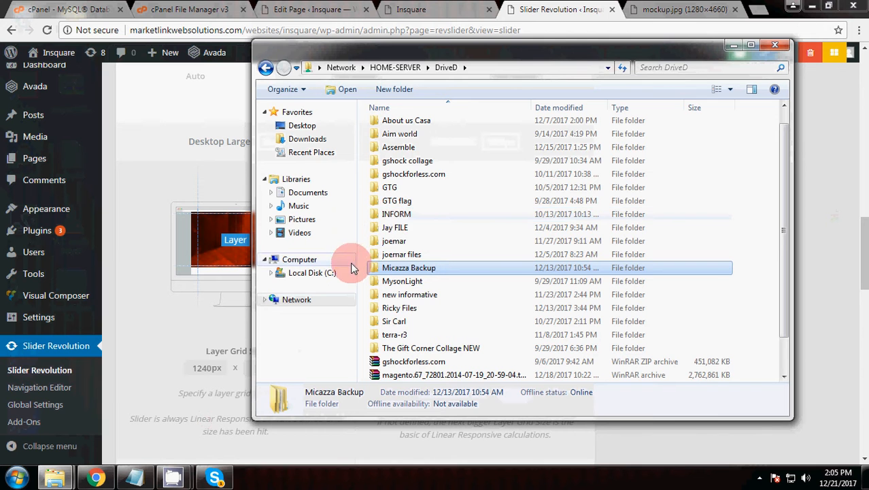
pyautogui.click(337, 140)
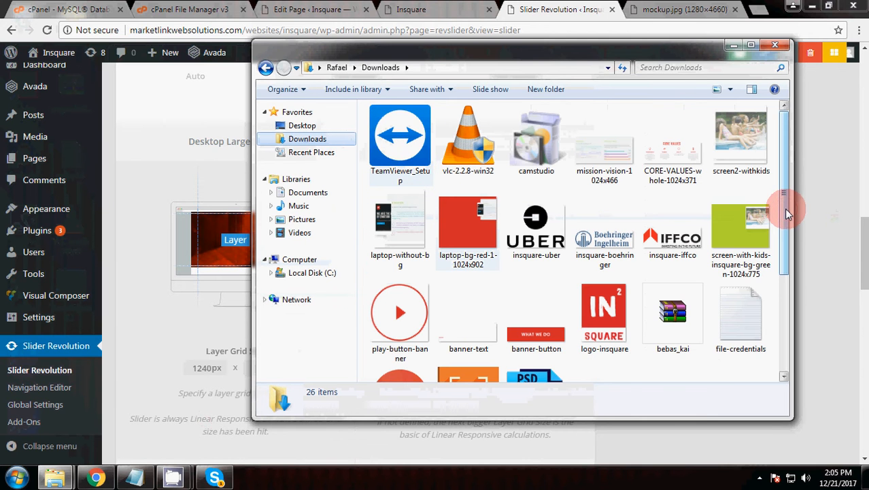
pyautogui.moveTo(784, 208); pyautogui.dragTo(774, 345)
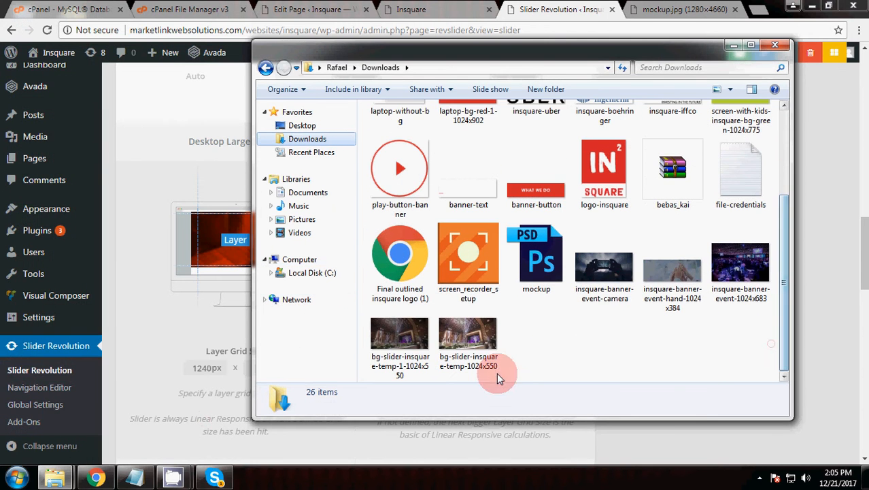
pyautogui.click(408, 355)
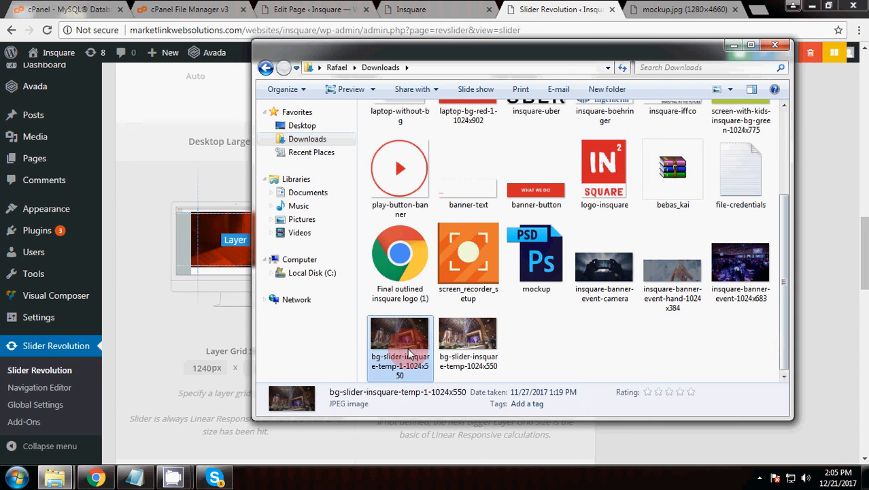
# - Check the pixel dimensions of bg-slider-insquare-temp-1-1024x550 in the file's property details
pyautogui.rightClick(431, 348)
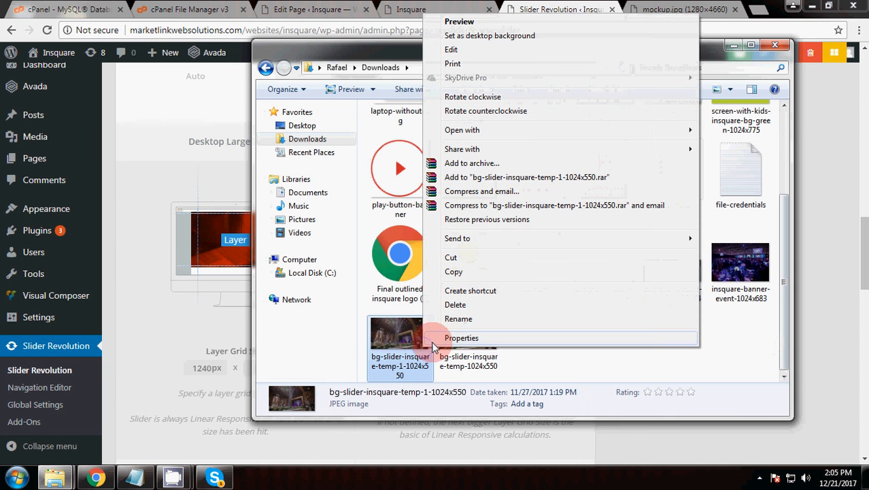
pyautogui.click(433, 342)
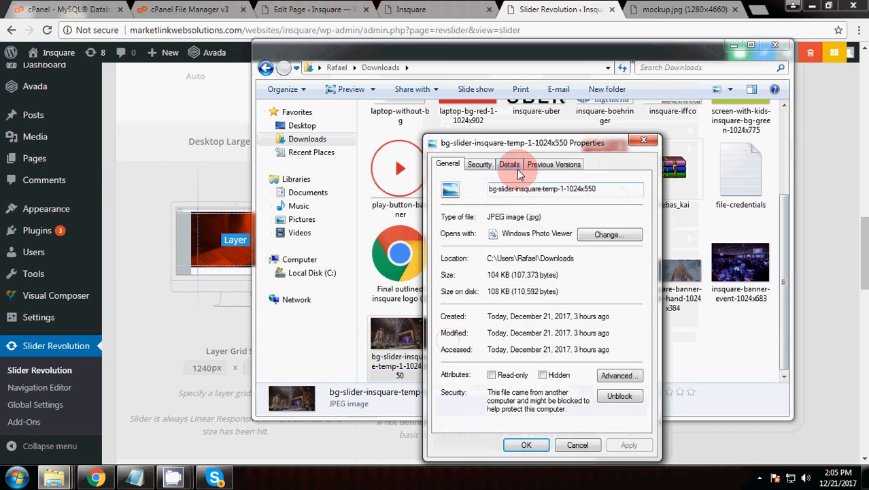
pyautogui.click(518, 174)
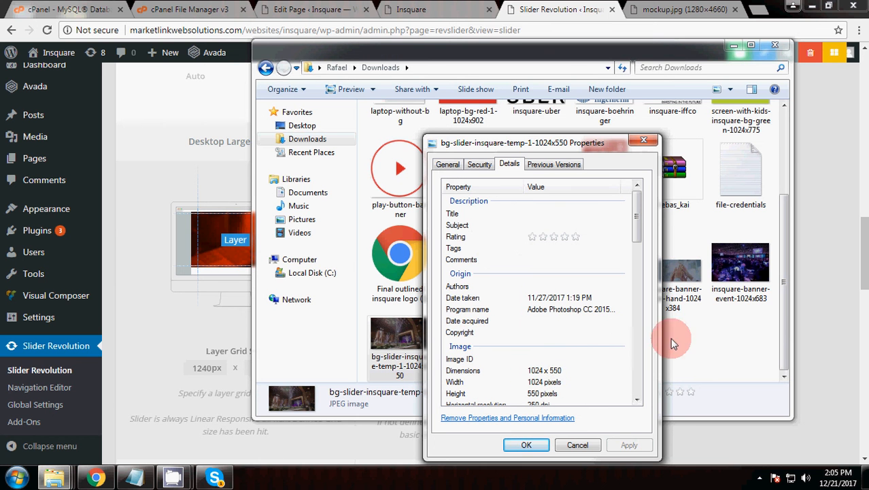
# - Return to the slider settings in Chrome and set the Desktop Large layer grid size to 1024 x 550 px
pyautogui.click(814, 279)
pyautogui.doubleClick(201, 368)
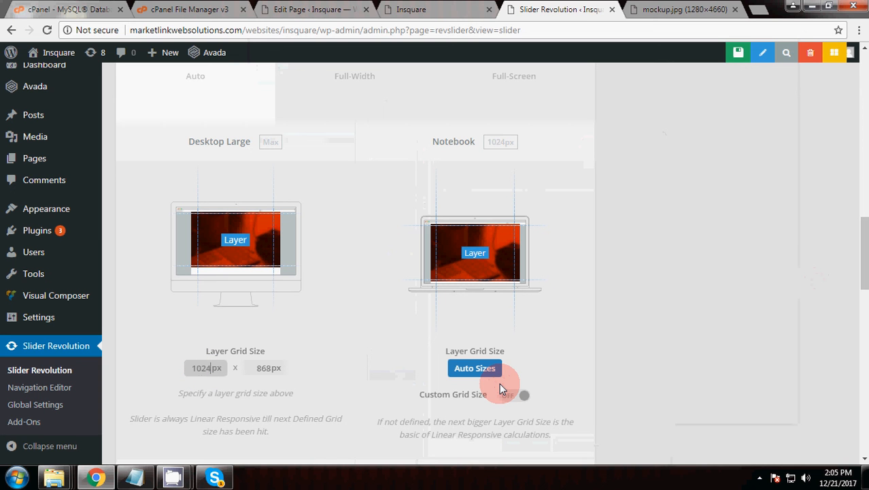
pyautogui.write('1024')
pyautogui.press('Tab')
pyautogui.write('550')
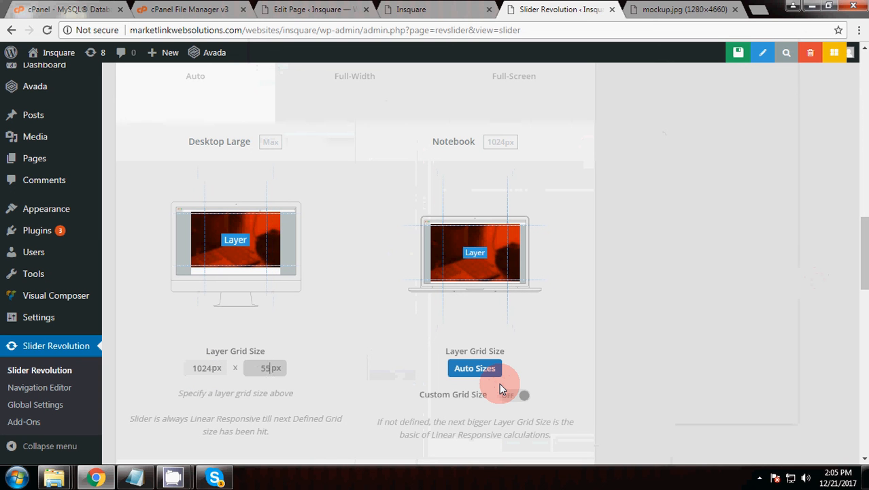
pyautogui.hotkey('alt', 'Tab')
pyautogui.hotkey('alt', 'Tab')
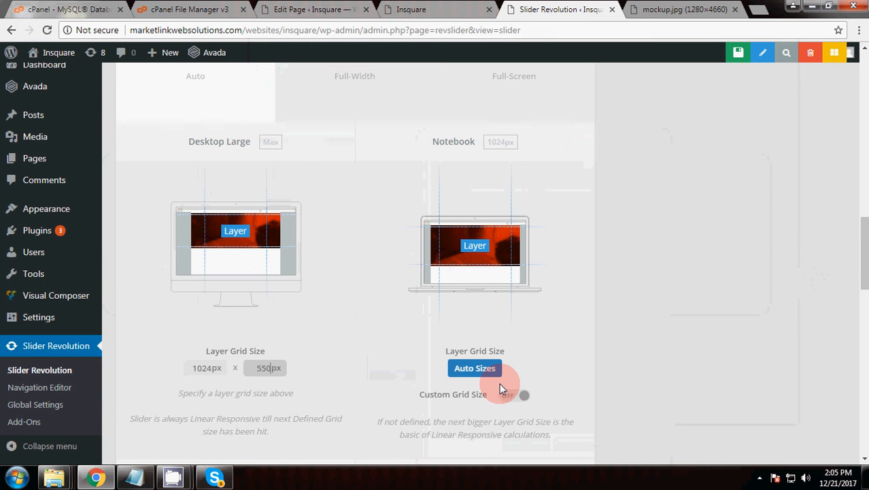
# - Save the settings of the new slider to get to its slide editor
pyautogui.scroll(-1, 499, 383)
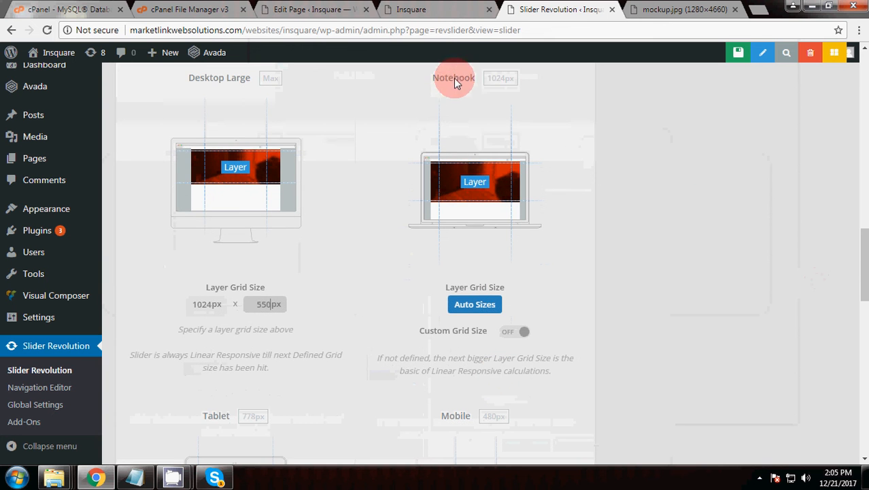
pyautogui.scroll(-2, 311, 277)
pyautogui.scroll(-2, 480, 277)
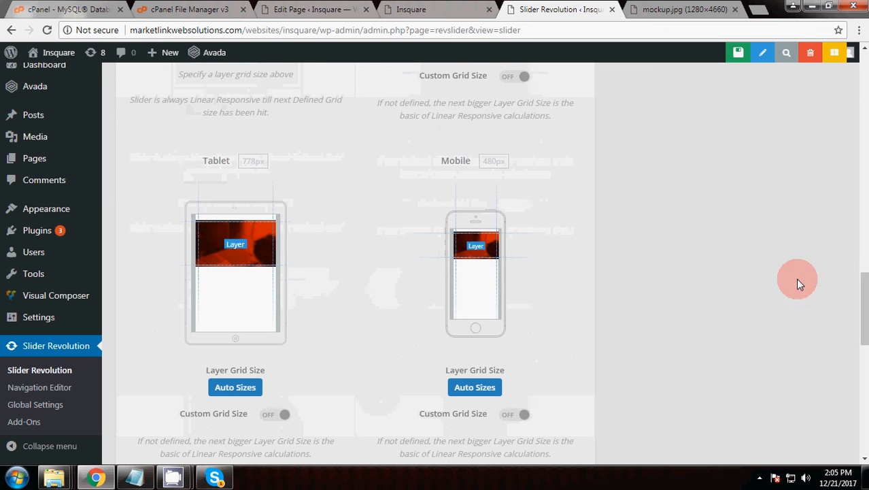
pyautogui.moveTo(864, 301); pyautogui.dragTo(863, 276)
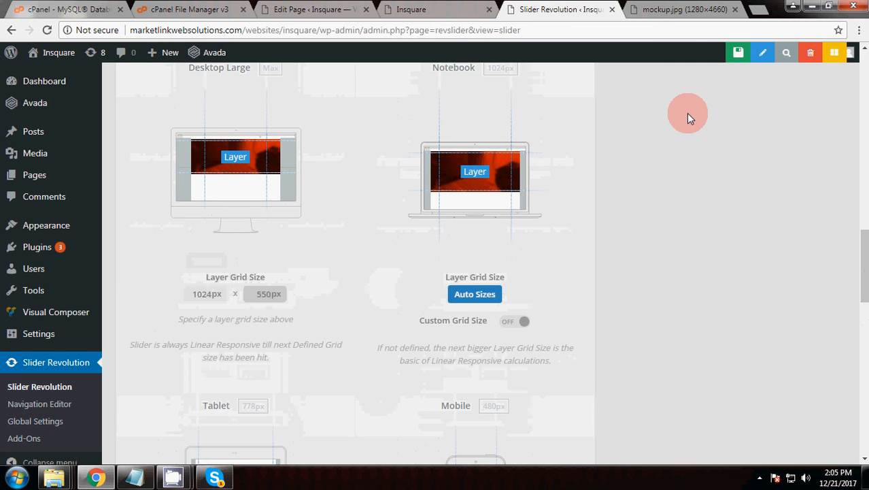
pyautogui.click(719, 52)
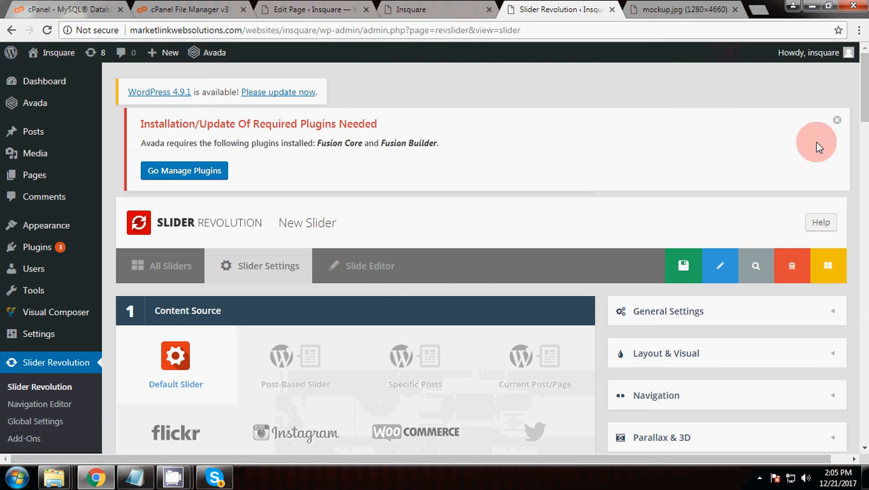
pyautogui.click(673, 270)
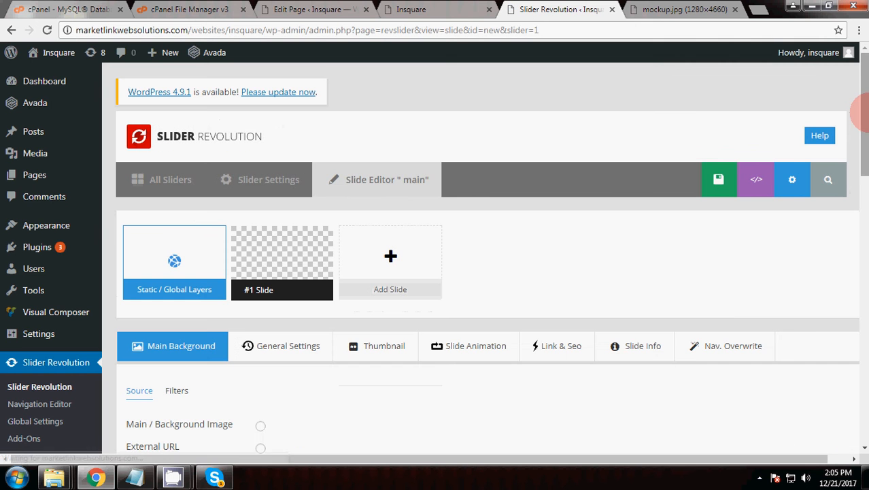
# - Set the background source of the first slide to Main / Background Image
pyautogui.moveTo(862, 112); pyautogui.dragTo(864, 191)
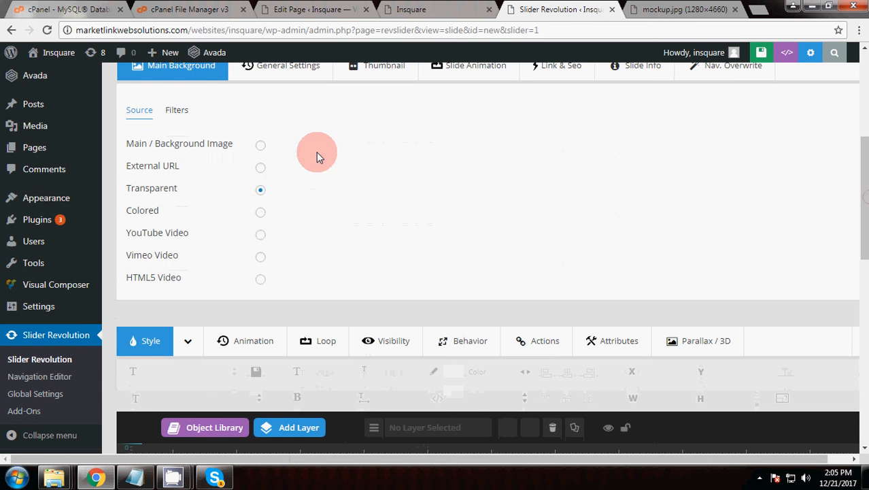
pyautogui.moveTo(862, 224)
pyautogui.mouseDown()
pyautogui.moveTo(862, 272)
pyautogui.moveTo(863, 204)
pyautogui.moveTo(859, 210)
pyautogui.mouseUp()
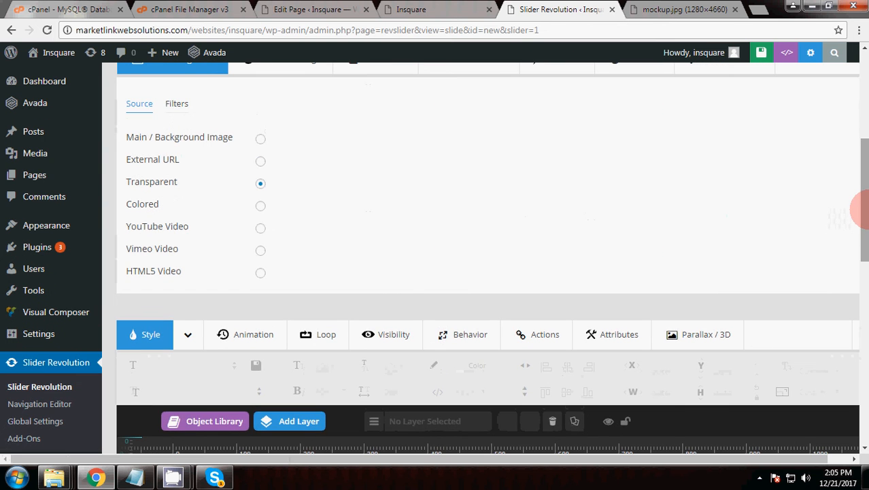
pyautogui.click(261, 140)
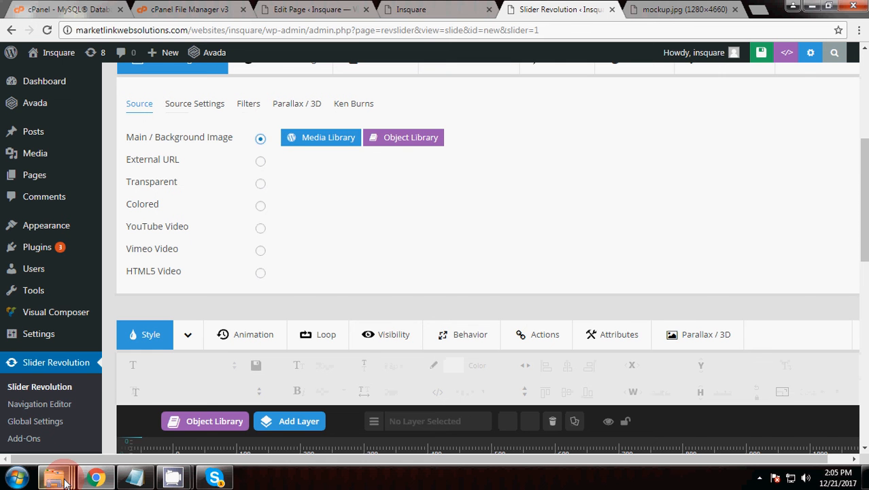
pyautogui.moveTo(55, 476)
pyautogui.click(236, 409)
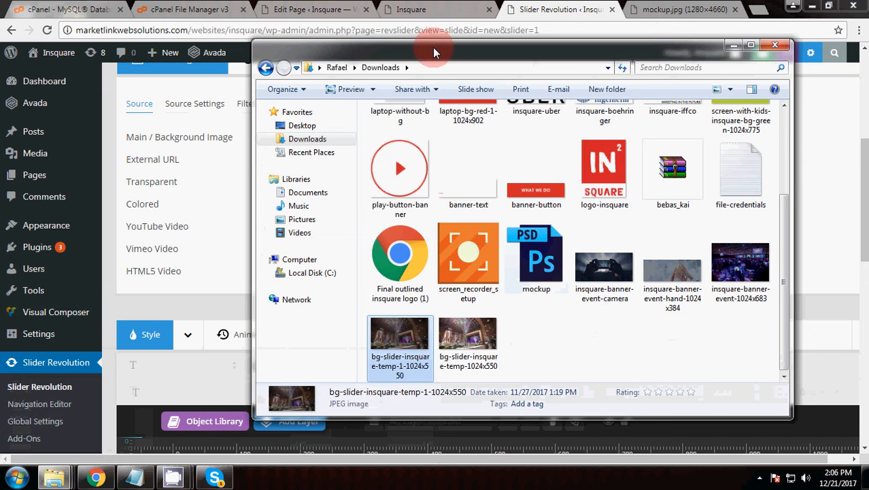
pyautogui.moveTo(435, 53); pyautogui.dragTo(640, 65)
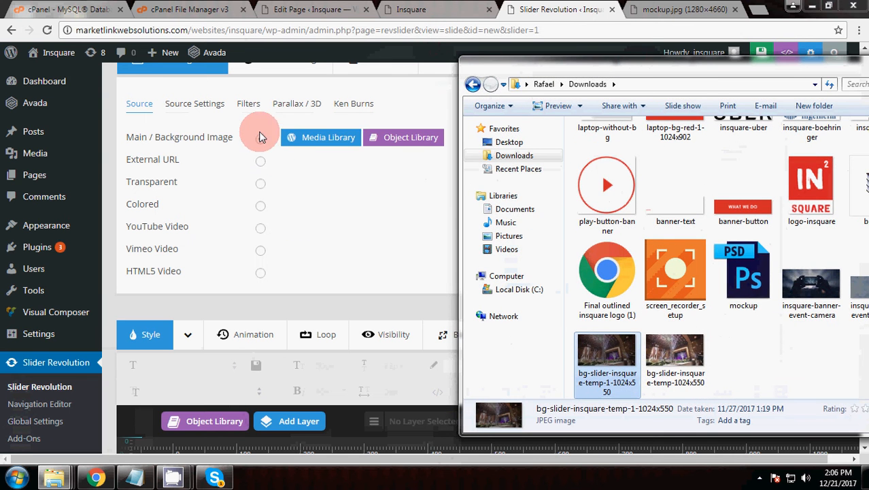
pyautogui.click(260, 137)
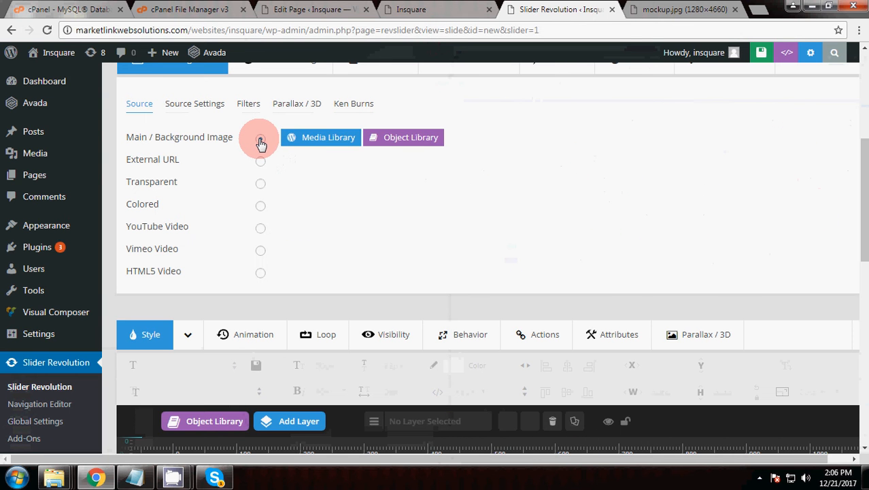
# - Upload bg-slider-insquare-temp-1-1024x550 from the Downloads folder to the media library and insert it as the slide's background image
pyautogui.click(319, 137)
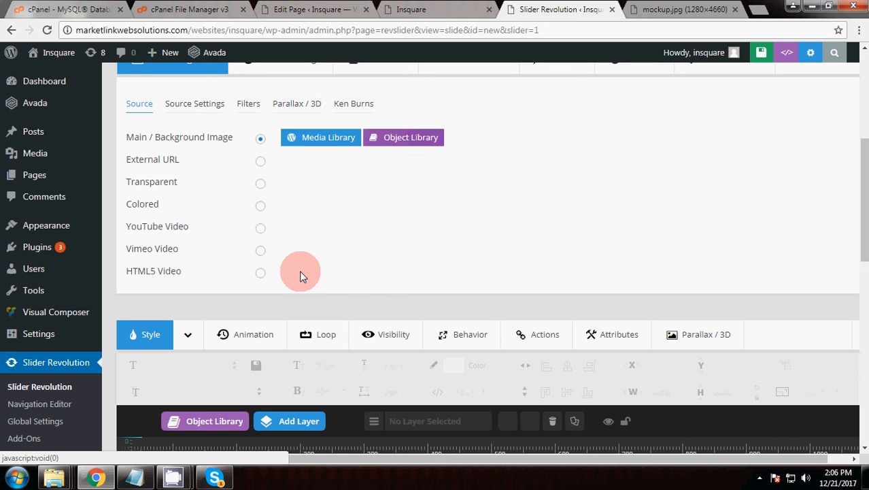
pyautogui.click(327, 142)
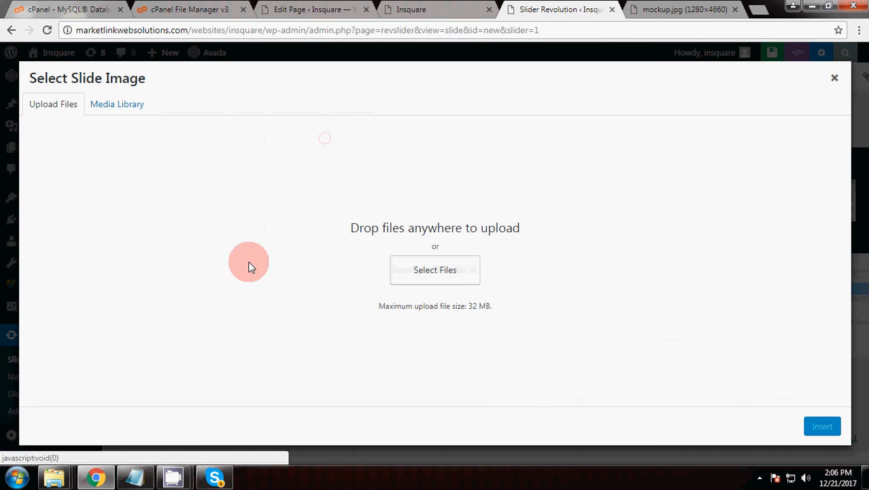
pyautogui.moveTo(54, 478)
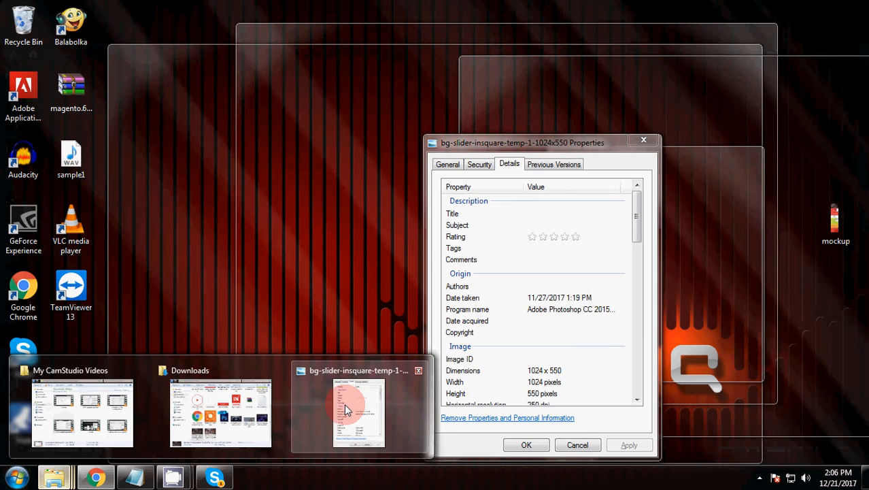
pyautogui.moveTo(210, 411)
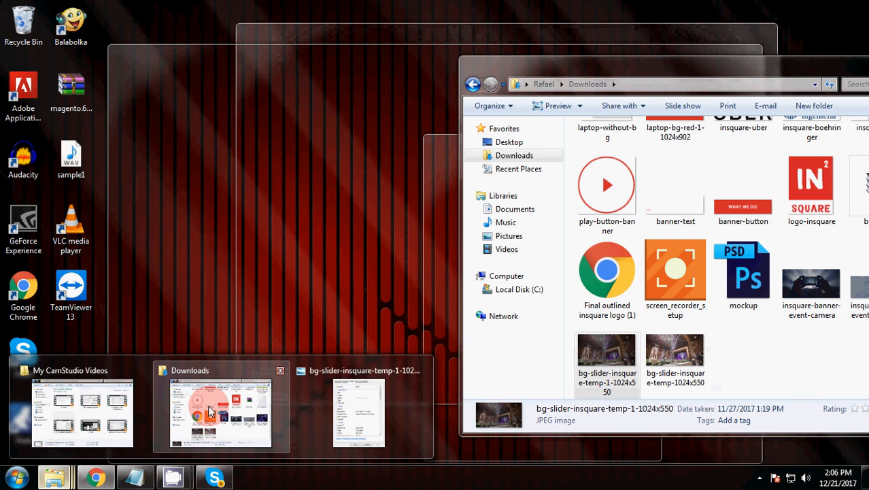
pyautogui.click(209, 411)
pyautogui.moveTo(521, 61); pyautogui.dragTo(586, 29)
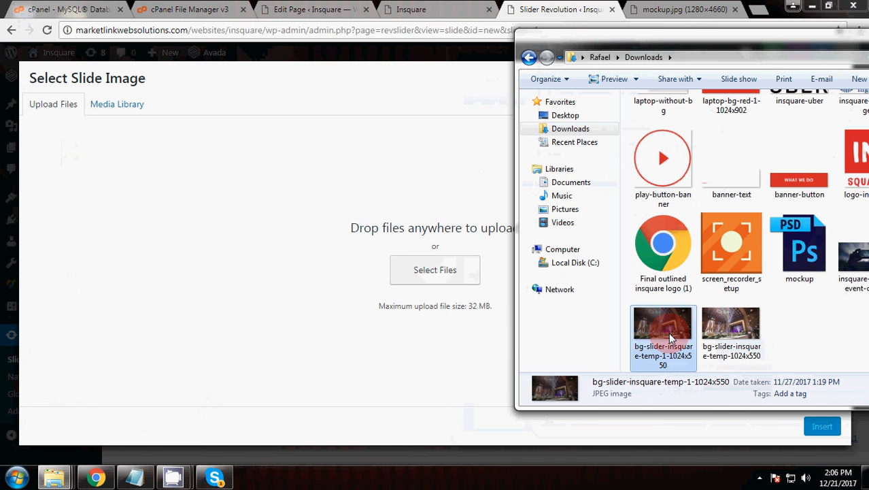
pyautogui.moveTo(670, 338); pyautogui.dragTo(202, 189)
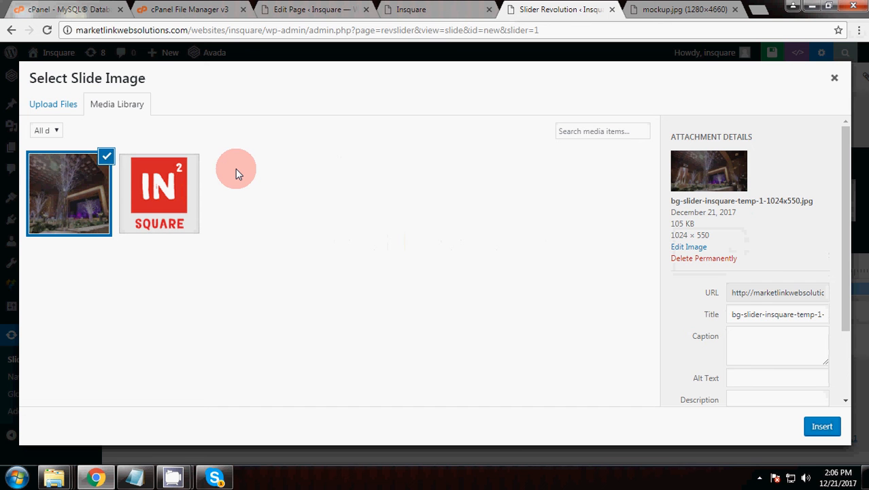
pyautogui.click(821, 425)
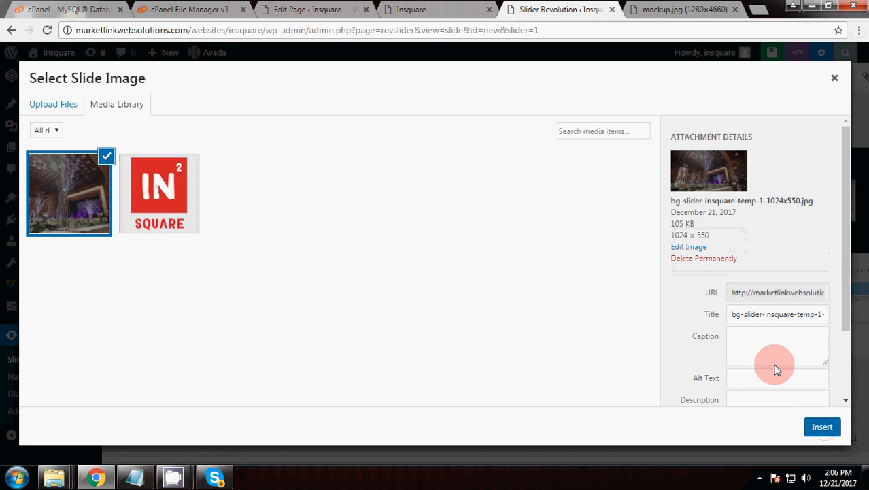
# - Start adding an image layer on top of the slide's banner background
pyautogui.scroll(-4, 712, 190)
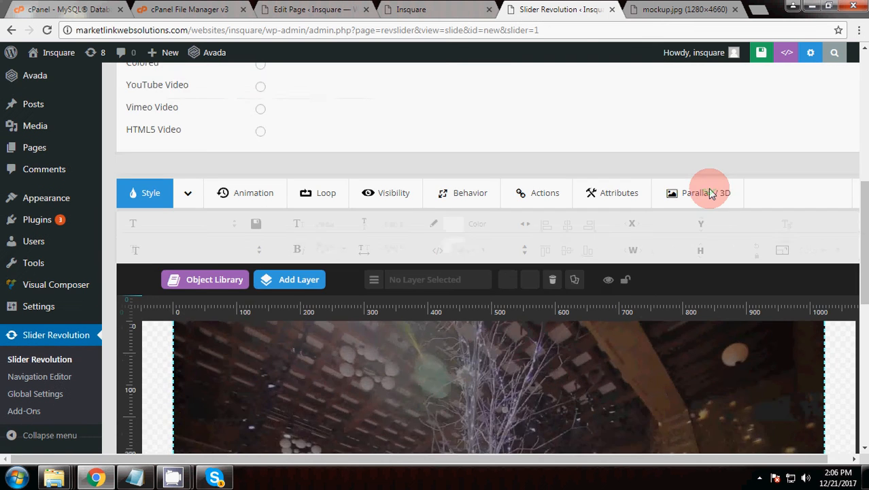
pyautogui.scroll(-1, 710, 190)
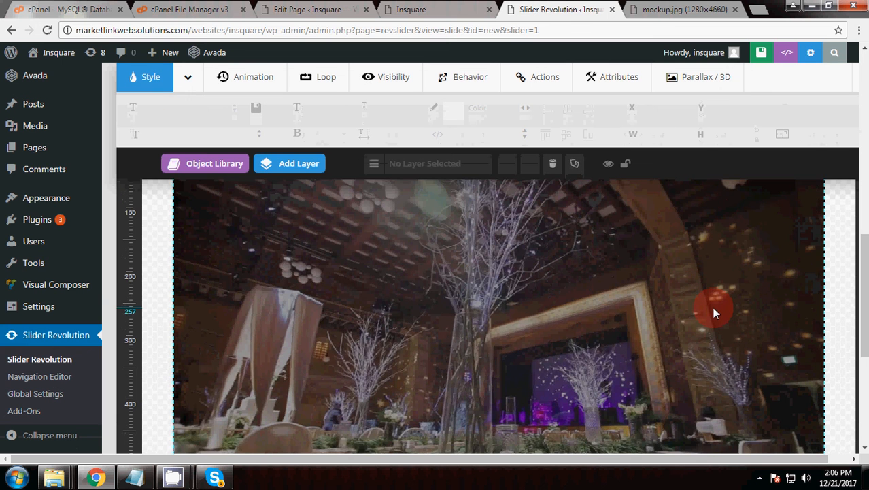
pyautogui.moveTo(864, 270)
pyautogui.mouseDown()
pyautogui.moveTo(865, 308)
pyautogui.moveTo(865, 257)
pyautogui.mouseUp()
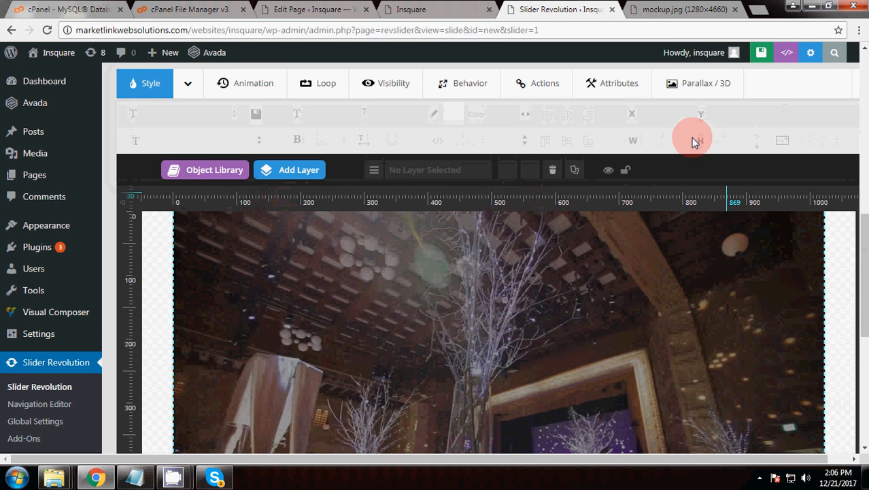
pyautogui.hotkey('ctrl', '-')
pyautogui.hotkey('ctrl', '-')
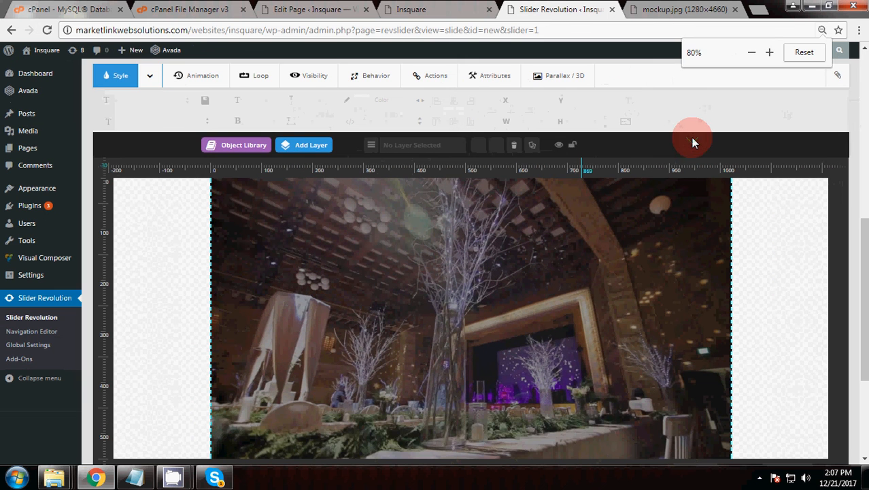
pyautogui.moveTo(867, 264)
pyautogui.mouseDown()
pyautogui.moveTo(866, 289)
pyautogui.moveTo(867, 269)
pyautogui.mouseUp()
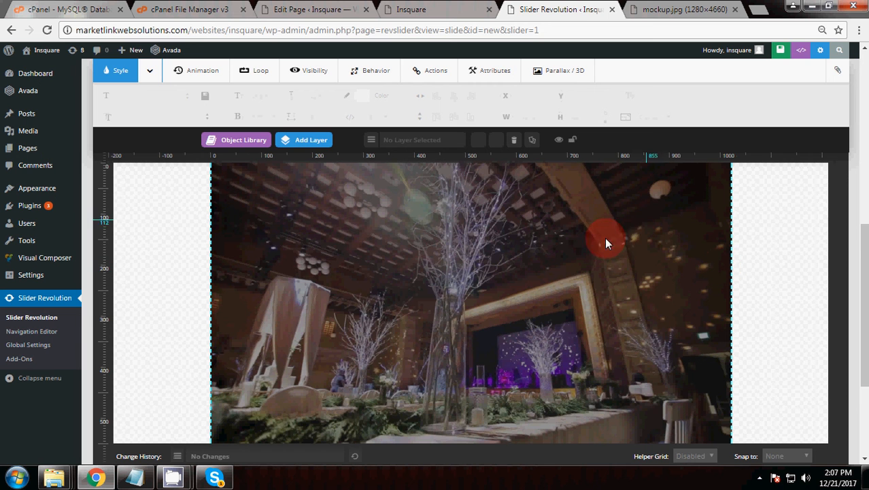
pyautogui.moveTo(316, 143)
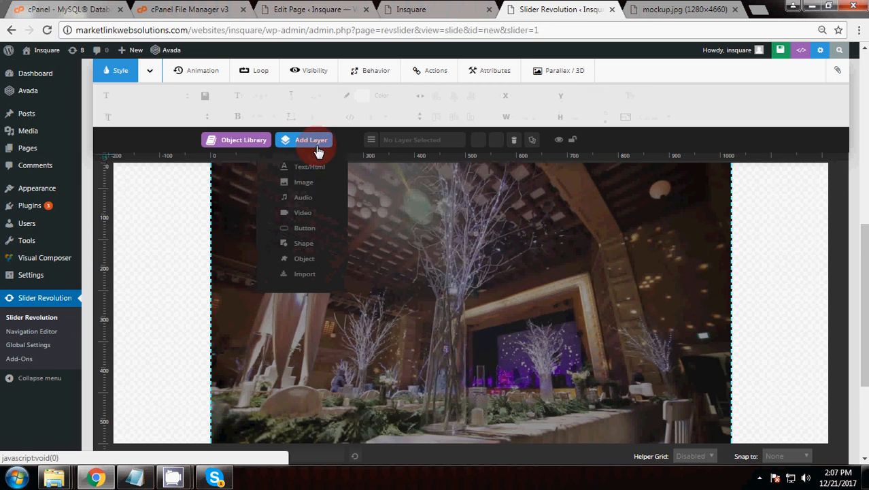
pyautogui.click(304, 182)
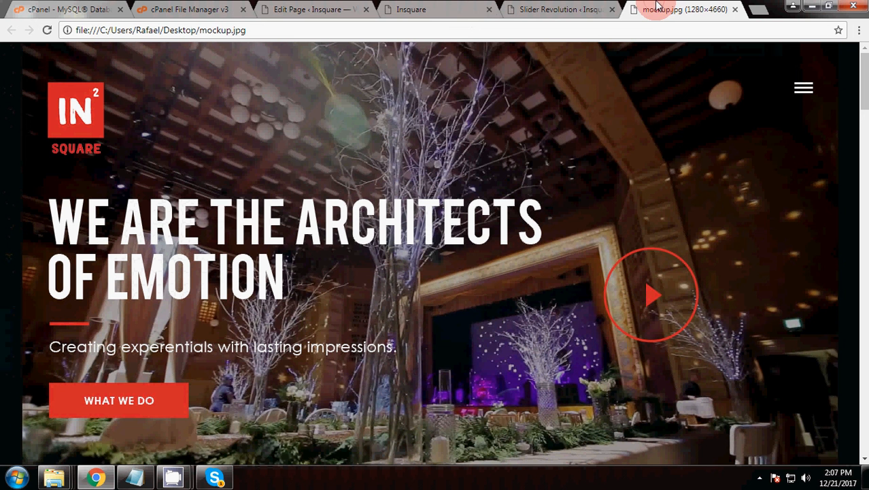
# - Examine the banner elements in the mockup.jpg tab and return to the layer image selection in the slide editor
pyautogui.click(655, 10)
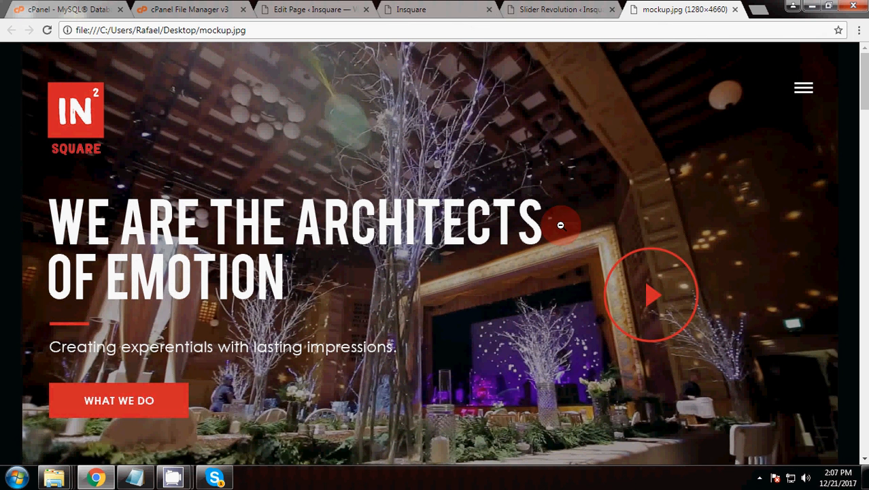
pyautogui.click(542, 6)
pyautogui.click(409, 9)
pyautogui.click(289, 9)
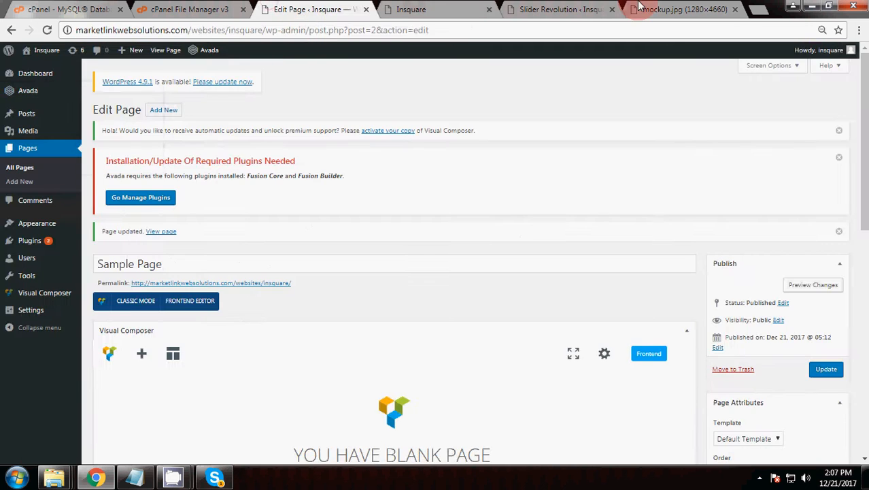
pyautogui.click(640, 6)
pyautogui.click(553, 8)
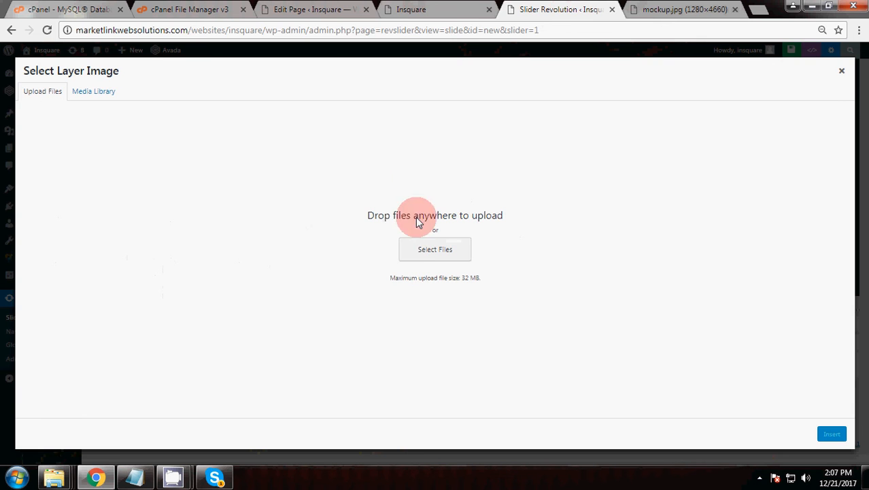
pyautogui.click(653, 9)
pyautogui.click(561, 8)
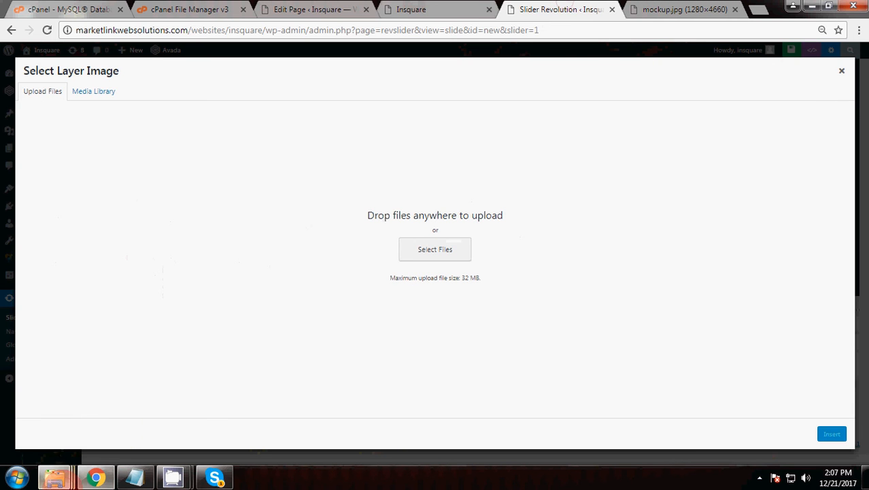
# - Upload play-button-banner, banner-text and banner-button together from the Downloads folder to the media library
pyautogui.moveTo(55, 478)
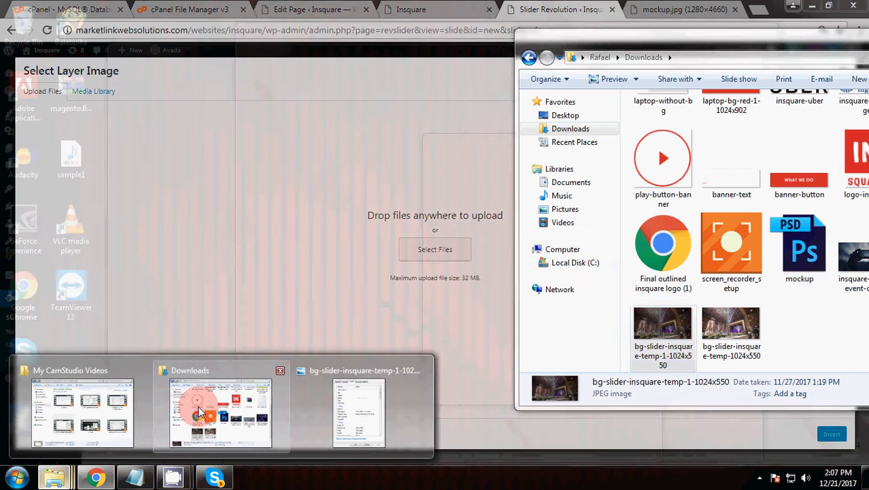
pyautogui.click(219, 398)
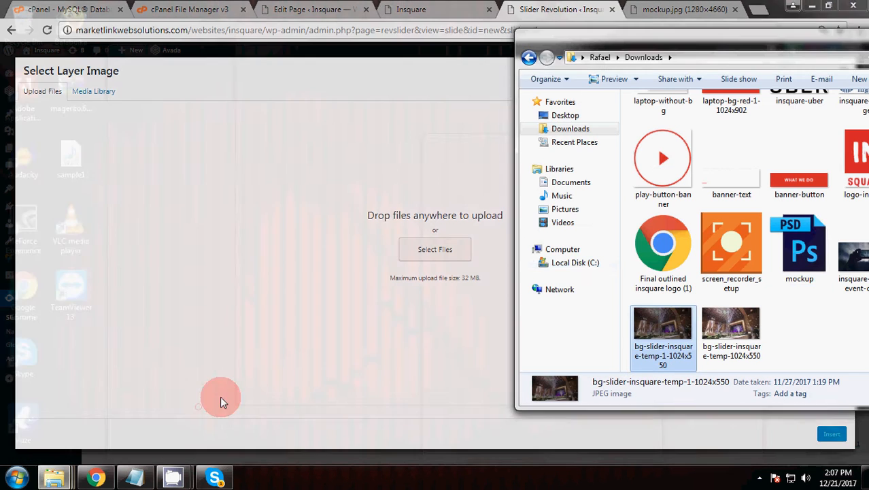
pyautogui.click(663, 155)
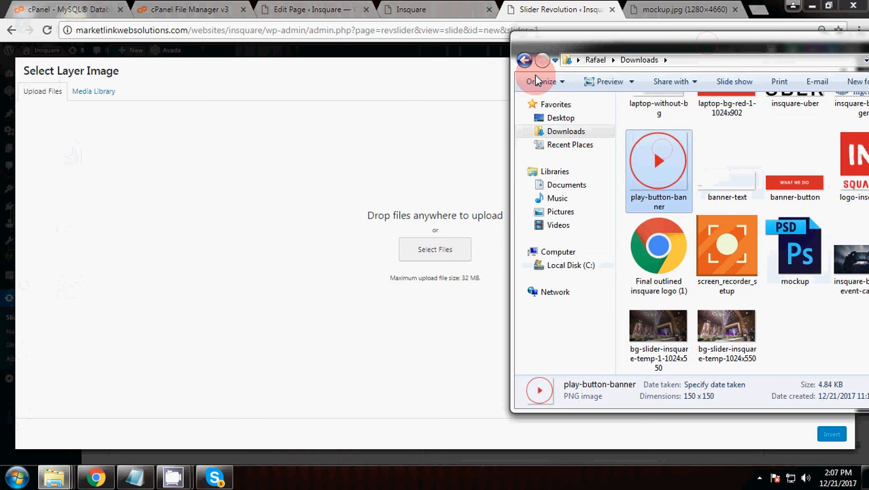
pyautogui.moveTo(705, 41); pyautogui.dragTo(392, 68)
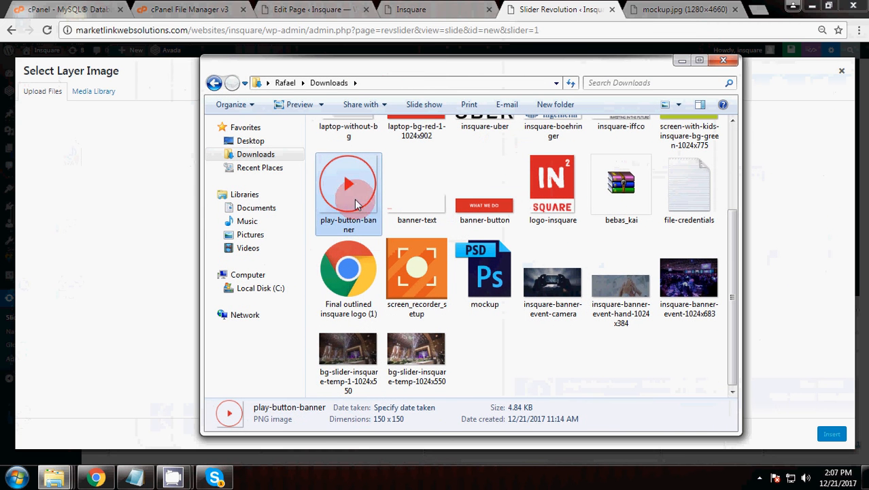
pyautogui.keyDown('ctrl'); pyautogui.click(480, 216); pyautogui.keyUp('ctrl')
pyautogui.keyDown('ctrl'); pyautogui.click(413, 213); pyautogui.keyUp('ctrl')
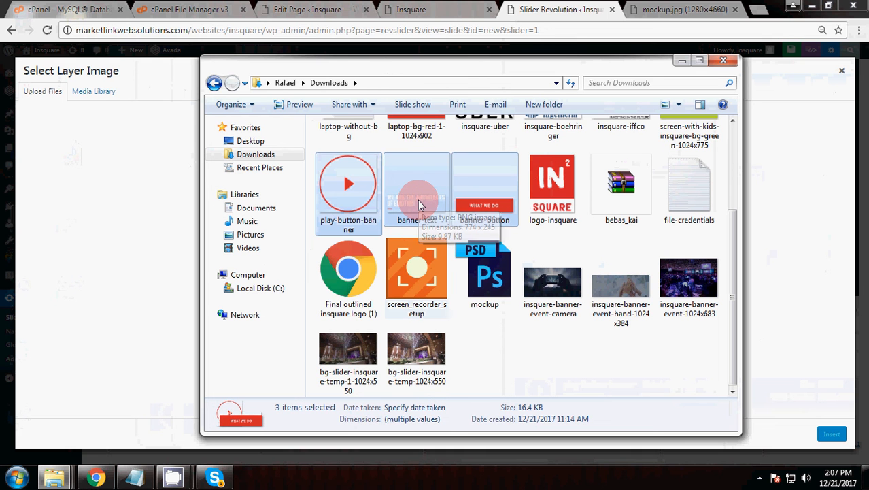
pyautogui.moveTo(418, 199); pyautogui.dragTo(163, 192)
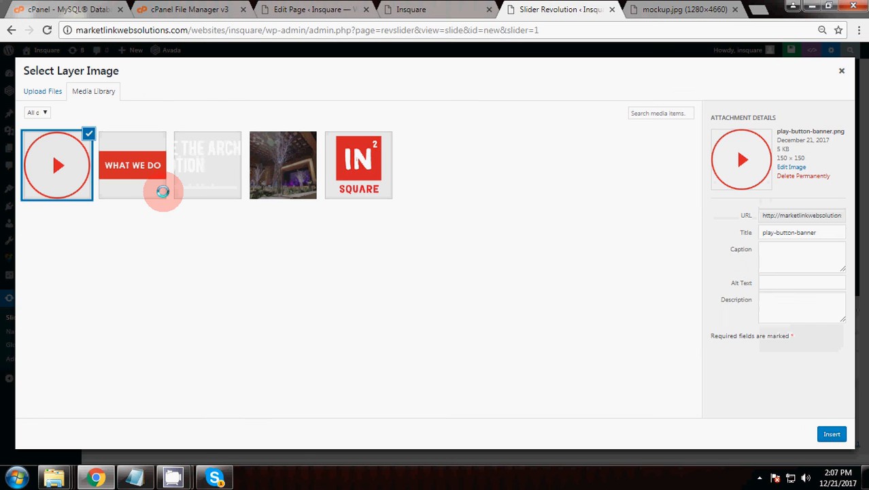
# - Insert banner-text as an image layer and move it to about X 38 px, Y 158 px on the banner
pyautogui.click(199, 187)
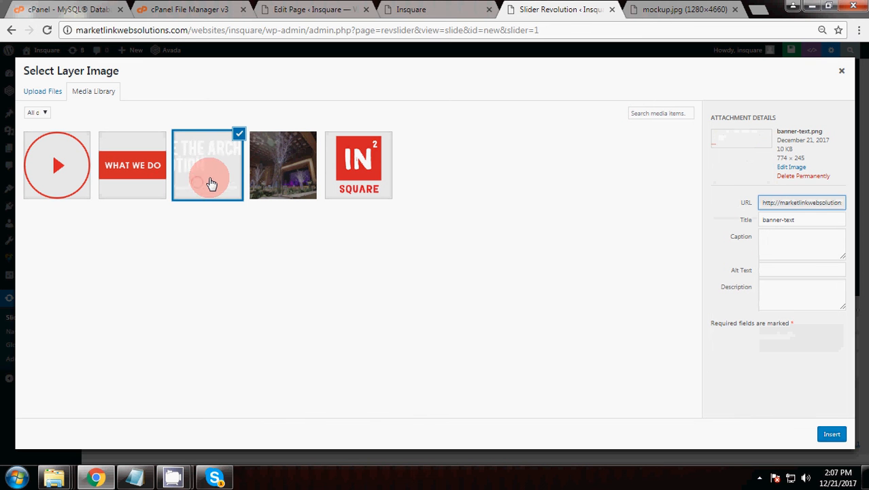
pyautogui.click(831, 436)
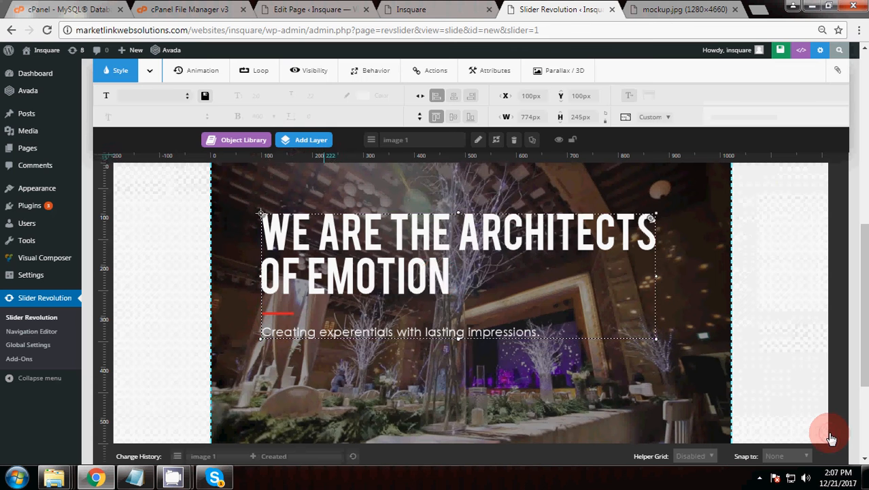
pyautogui.click(441, 273)
pyautogui.scroll(-1, 438, 279)
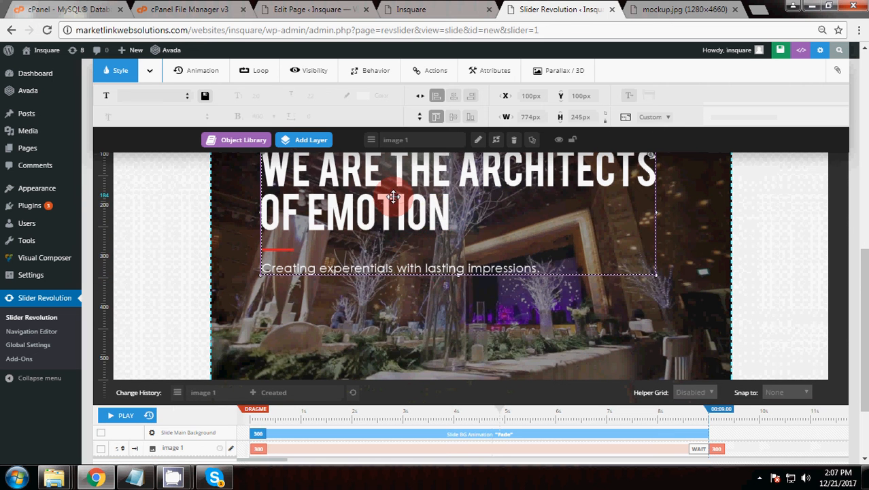
pyautogui.moveTo(393, 197); pyautogui.dragTo(366, 222)
pyautogui.scroll(2, 612, 252)
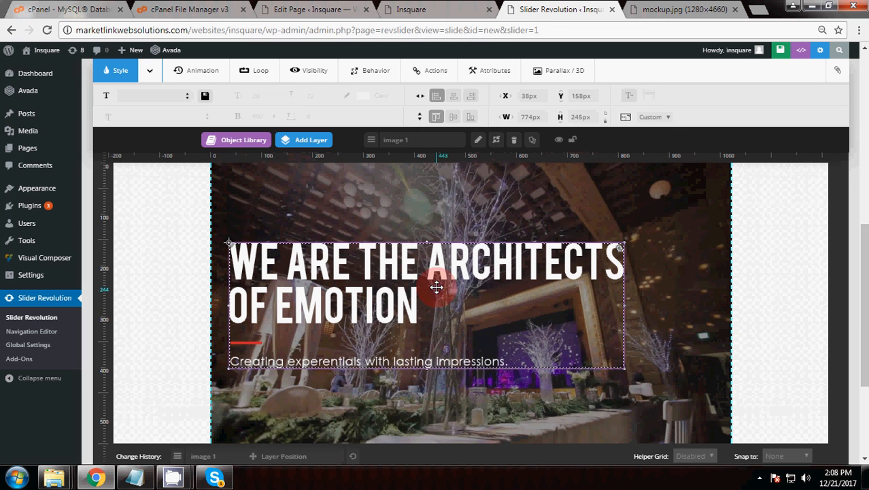
# - Scale the headline text layer down to about 696 x 220 px and reposition it at about X 42 px, Y 207 px
pyautogui.moveTo(625, 370); pyautogui.dragTo(585, 355)
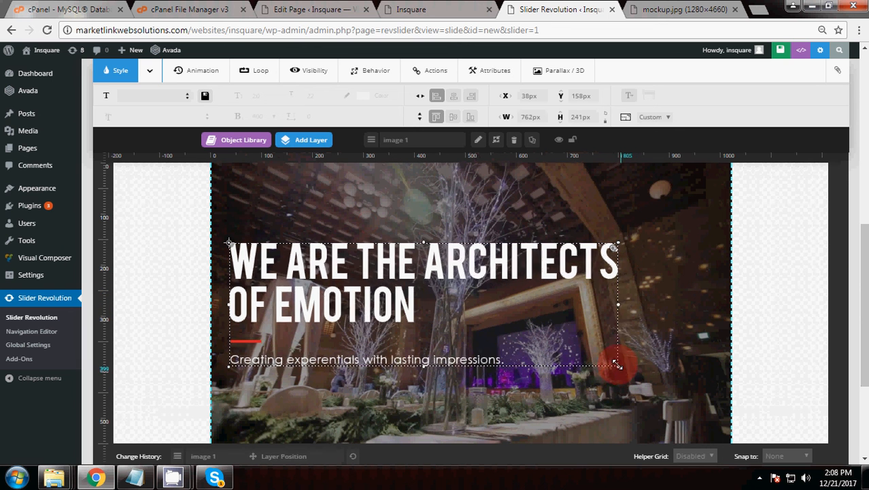
pyautogui.click(326, 268)
pyautogui.moveTo(326, 269); pyautogui.dragTo(328, 293)
pyautogui.click(681, 343)
pyautogui.moveTo(866, 322); pyautogui.dragTo(868, 333)
# - Add banner-button from the media library as an image layer and place it just below the tagline, left-aligned with the headline text
pyautogui.moveTo(305, 140)
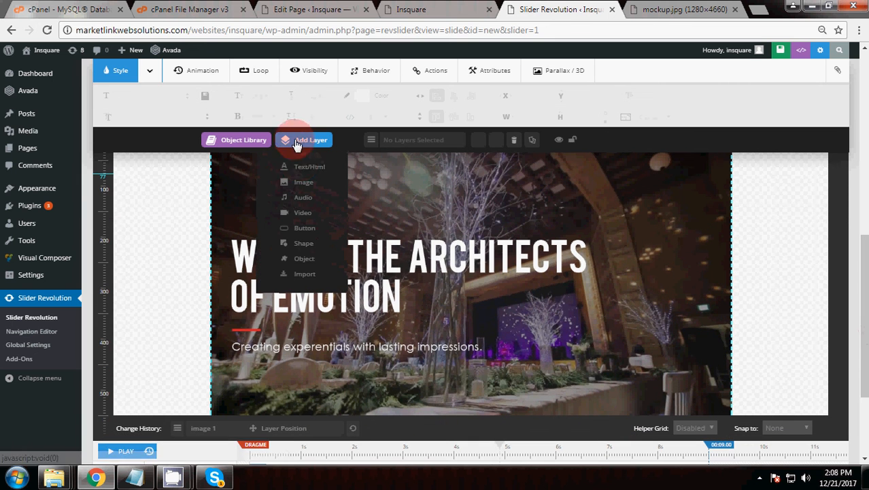
pyautogui.click(298, 178)
pyautogui.click(99, 92)
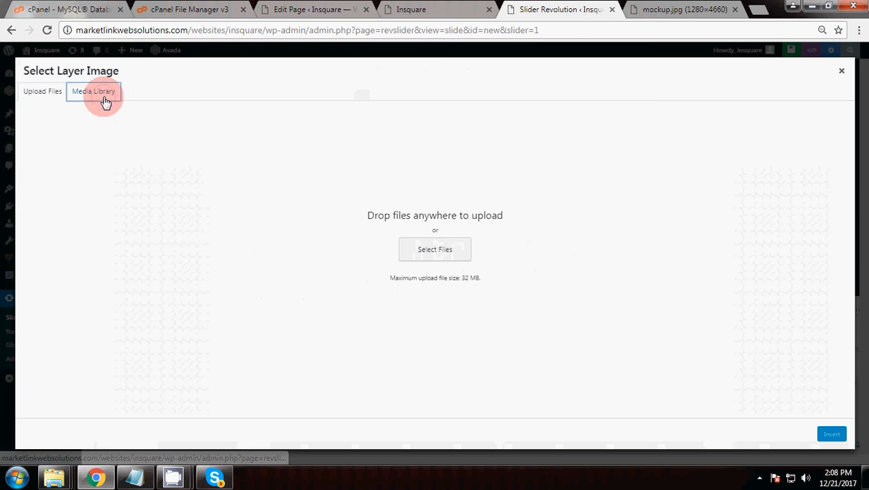
pyautogui.click(121, 196)
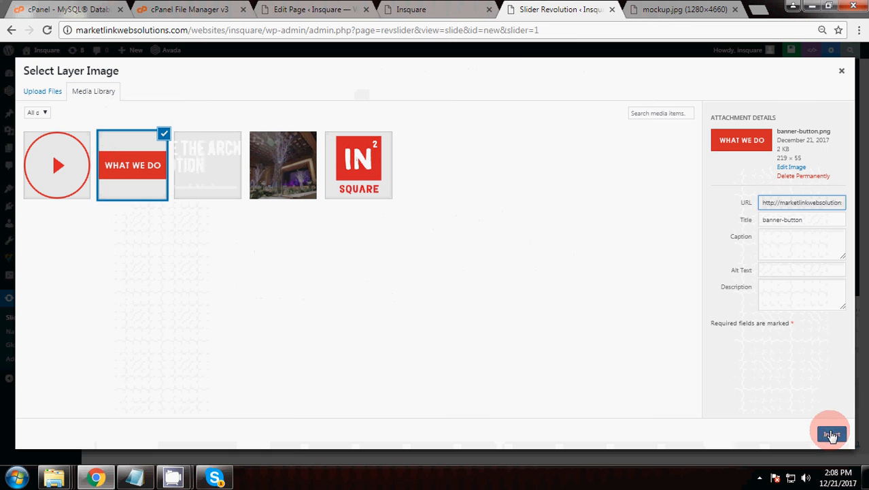
pyautogui.click(832, 435)
pyautogui.moveTo(305, 199); pyautogui.dragTo(281, 371)
pyautogui.click(537, 387)
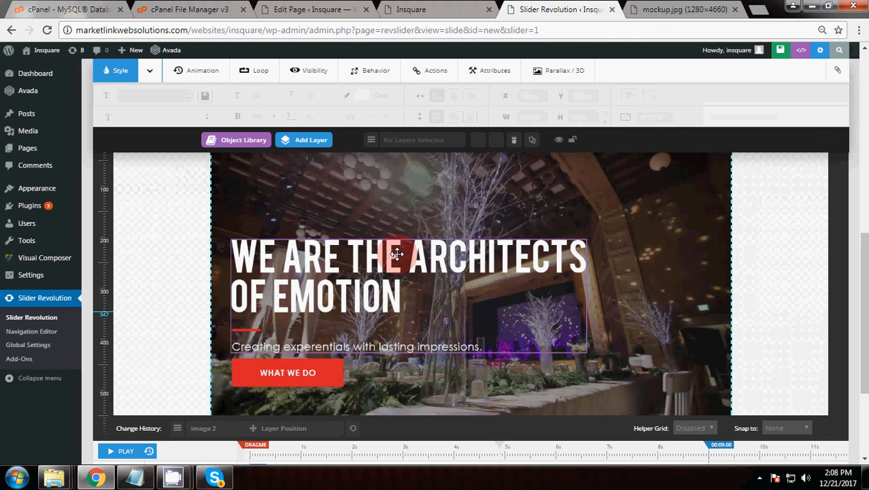
# - Add play-button-banner from the media library as an image layer and place it right of the headline, over the edge of the stage
pyautogui.click(306, 139)
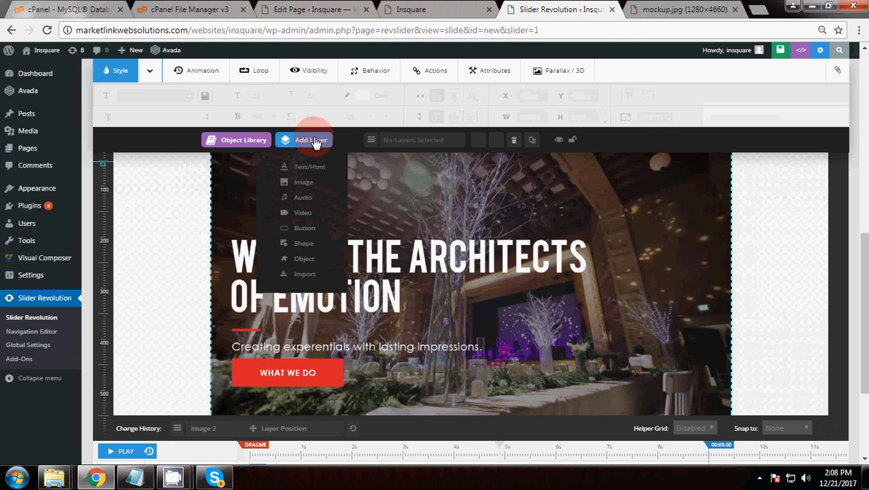
pyautogui.click(312, 185)
pyautogui.click(102, 94)
pyautogui.click(81, 163)
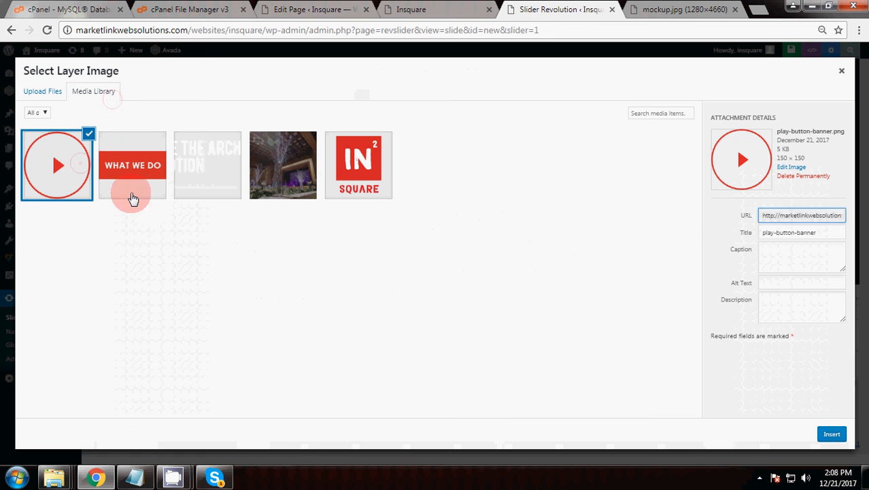
pyautogui.click(832, 434)
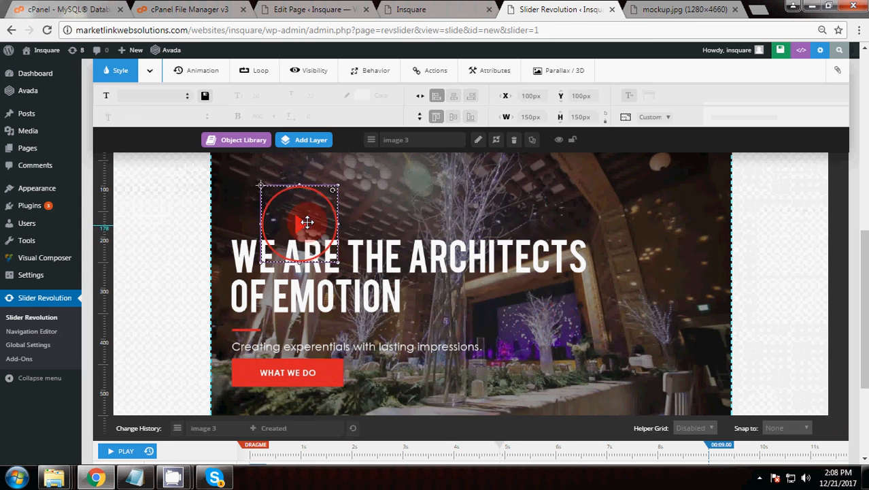
pyautogui.moveTo(304, 219); pyautogui.dragTo(632, 336)
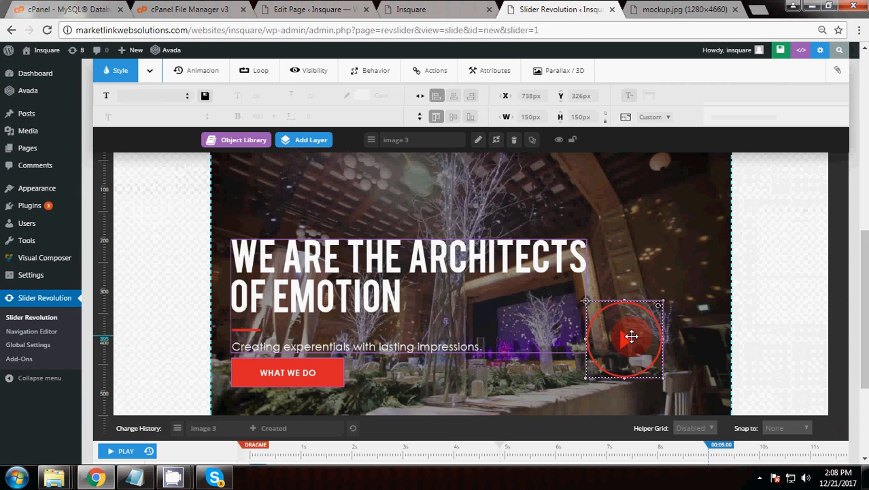
# - Compare the play button's position with mockup.jpg, move it to about X 722 px, Y 319 px, and save the slide
pyautogui.click(658, 9)
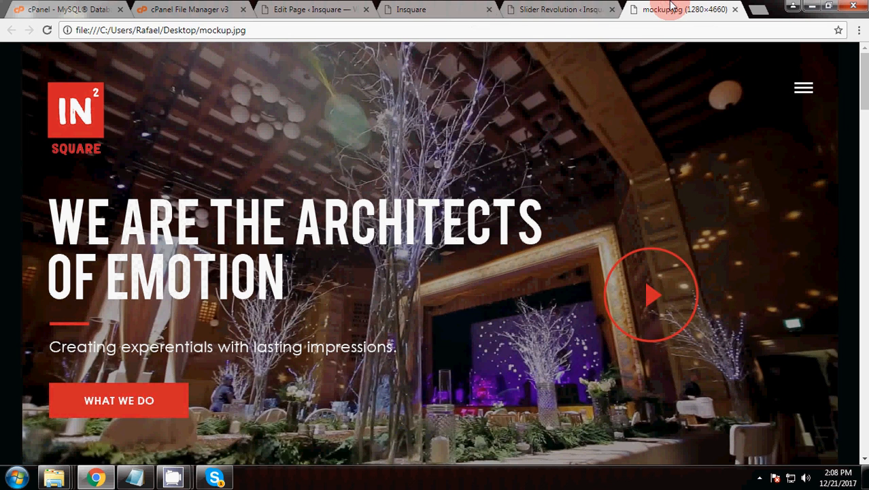
pyautogui.click(597, 9)
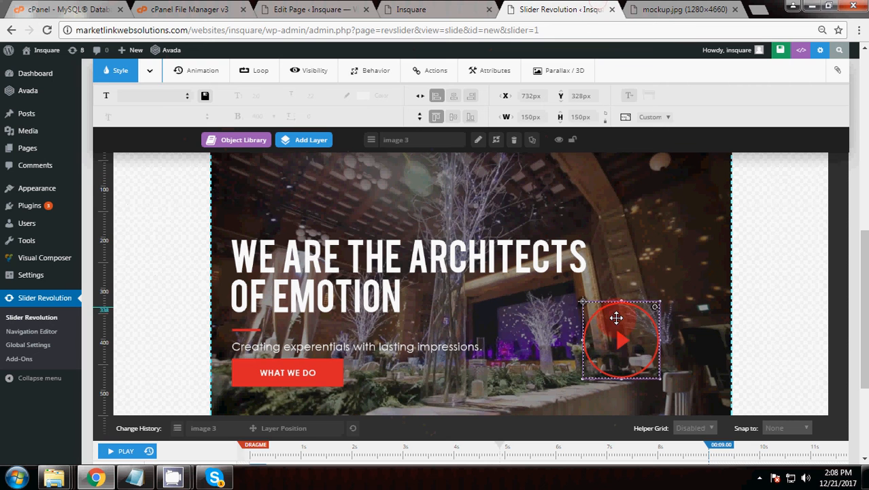
pyautogui.moveTo(623, 328); pyautogui.dragTo(618, 324)
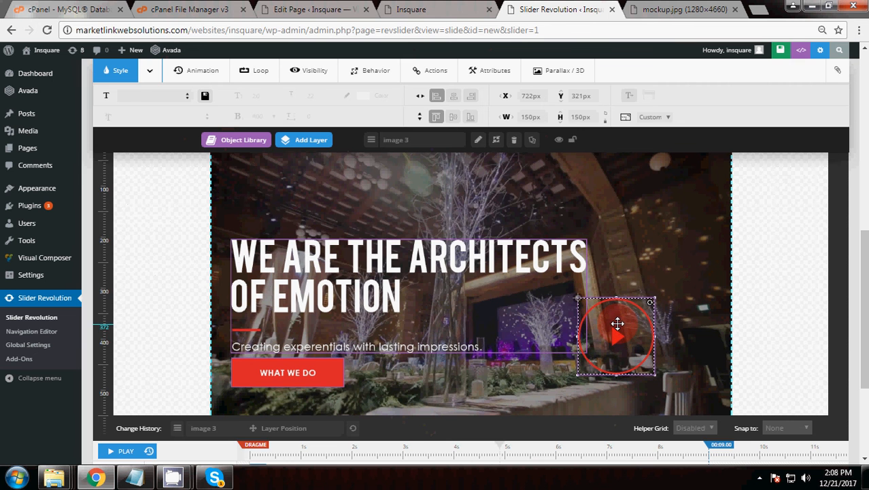
pyautogui.click(784, 56)
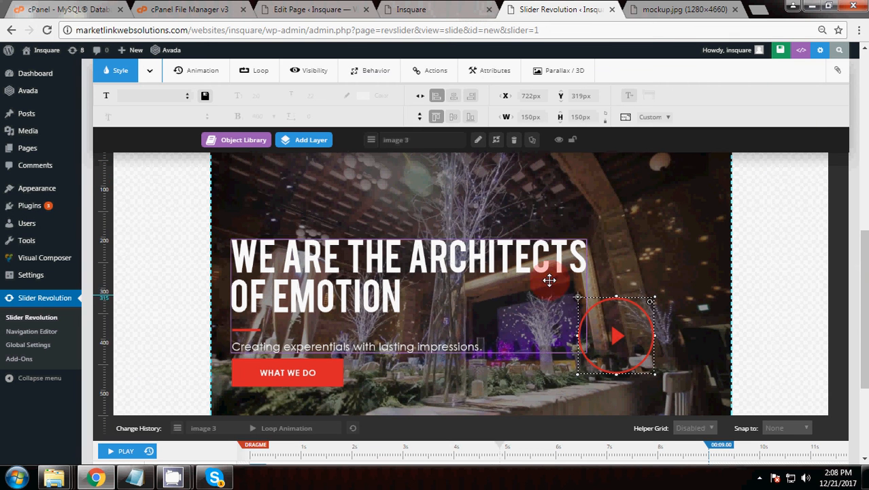
# - Play the slide's timeline to preview how the three image layers appear
pyautogui.scroll(-1, 863, 293)
pyautogui.scroll(-1, 865, 293)
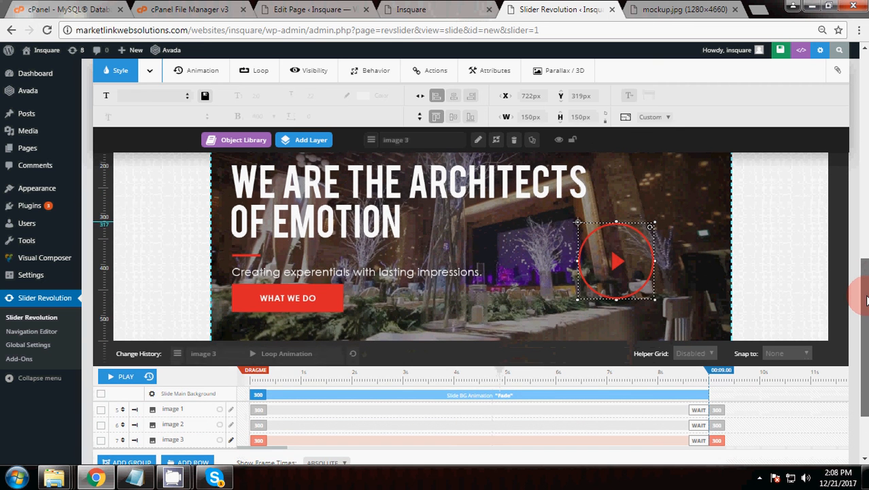
pyautogui.click(126, 385)
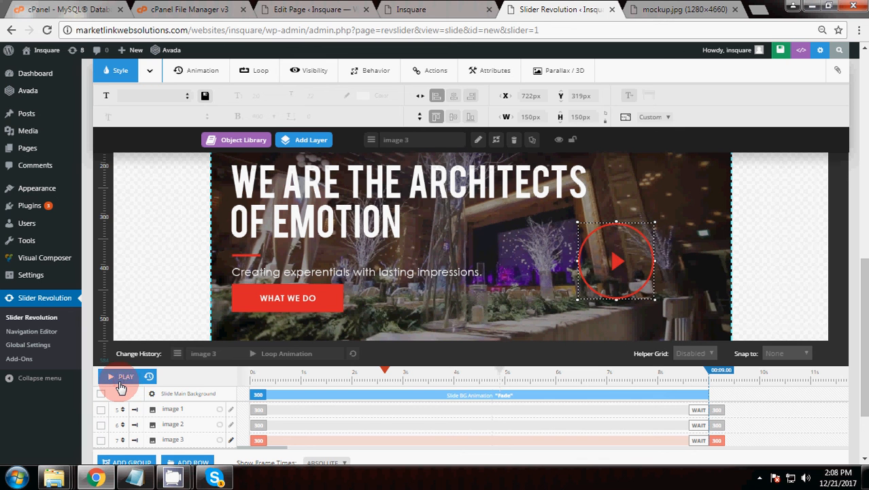
# - Stagger the layer start times: headline text at 750 ms, WHAT WE DO button at about 1440 ms, play button at about 2060 ms
pyautogui.click(258, 415)
pyautogui.click(259, 424)
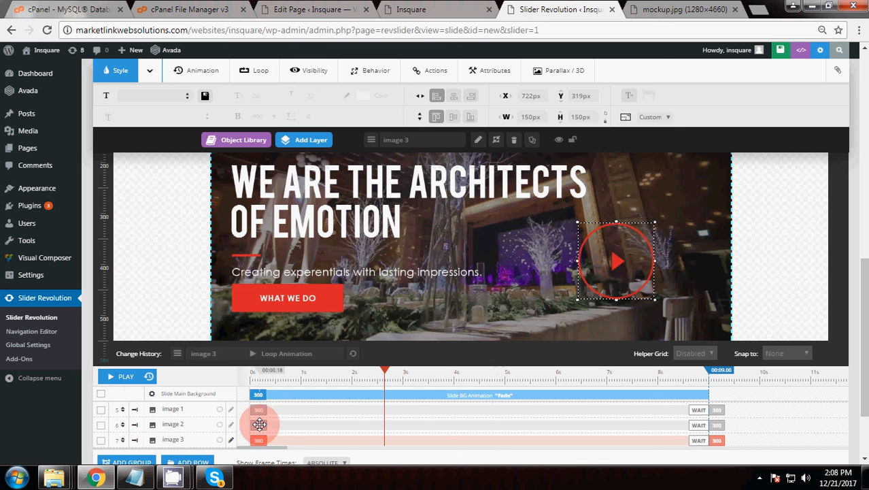
pyautogui.click(261, 420)
pyautogui.click(261, 412)
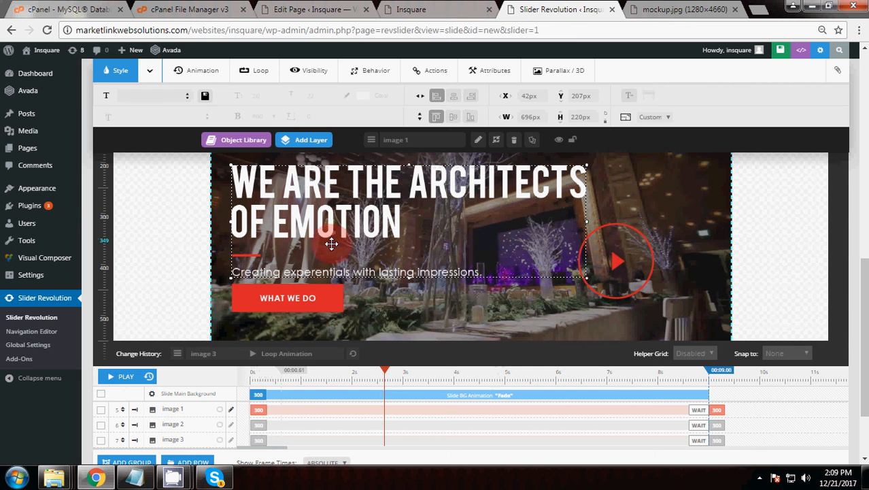
pyautogui.click(259, 406)
pyautogui.moveTo(259, 408); pyautogui.dragTo(330, 422)
pyautogui.moveTo(255, 440); pyautogui.dragTo(362, 442)
# - Preview the staggered layer animation from the timeline and save the slide
pyautogui.click(125, 378)
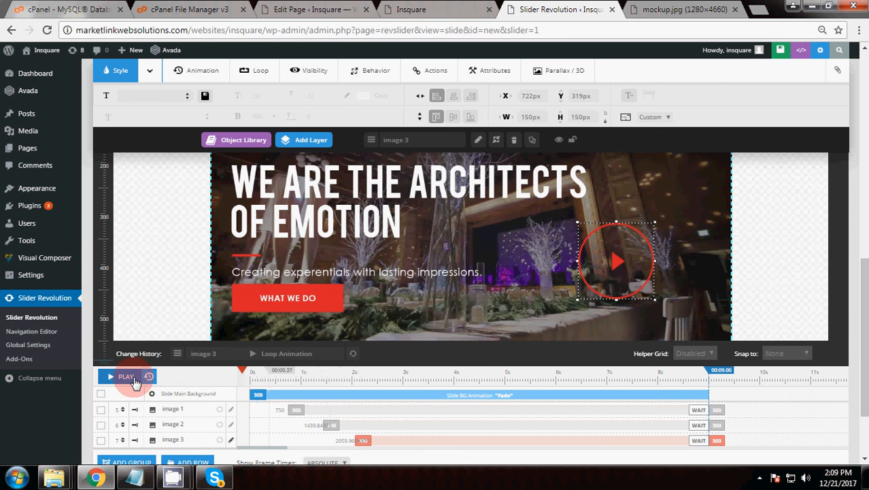
pyautogui.click(127, 378)
pyautogui.click(126, 378)
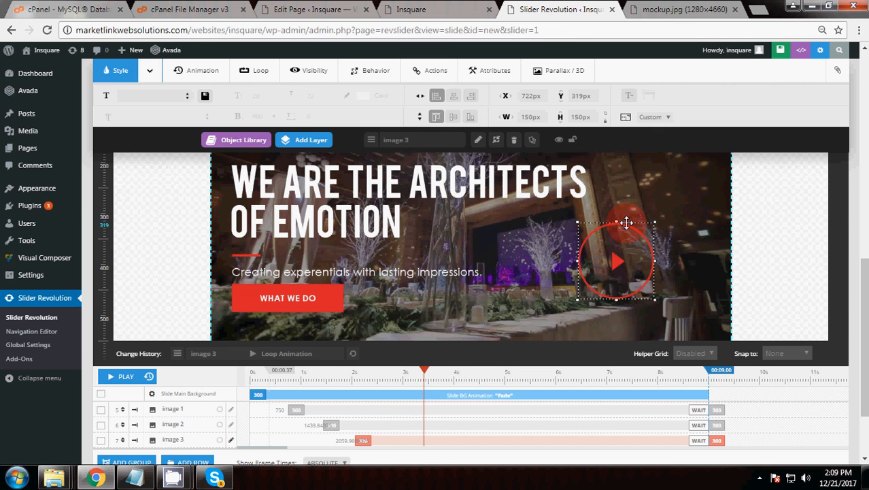
pyautogui.click(774, 62)
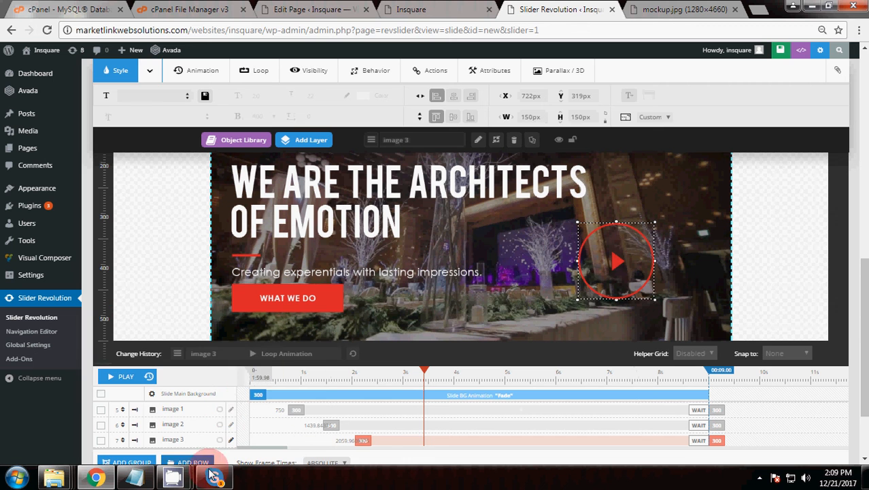
pyautogui.moveTo(172, 474)
pyautogui.click(147, 424)
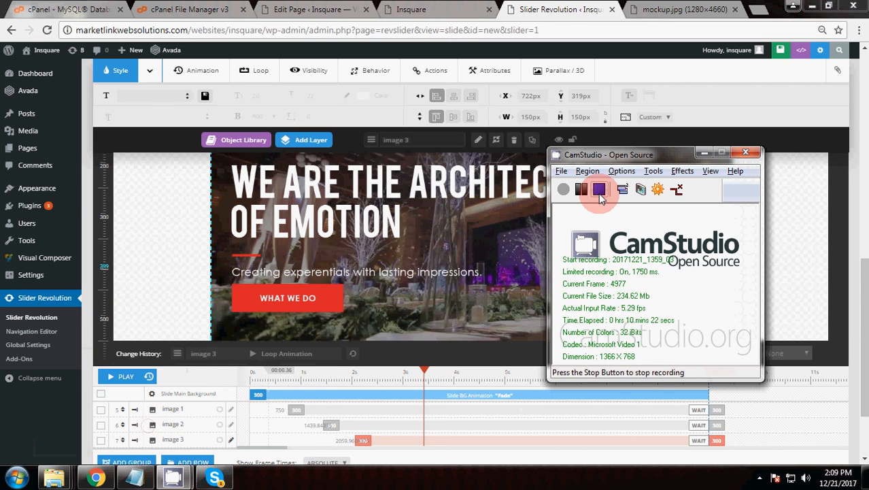